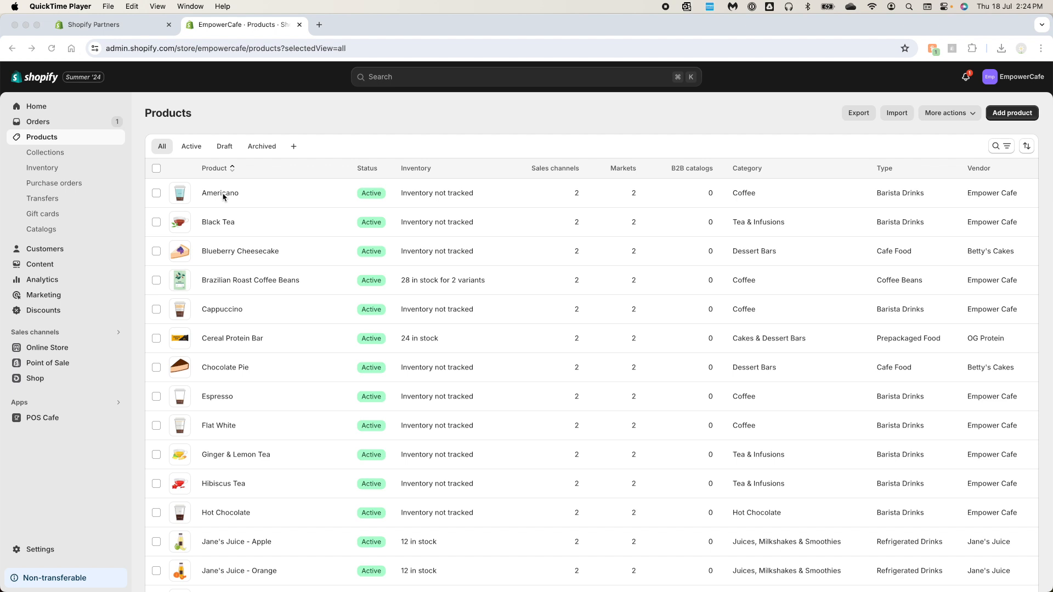
# Open the Americano product and review its details, category, variants and collection
pyautogui.click(226, 195)
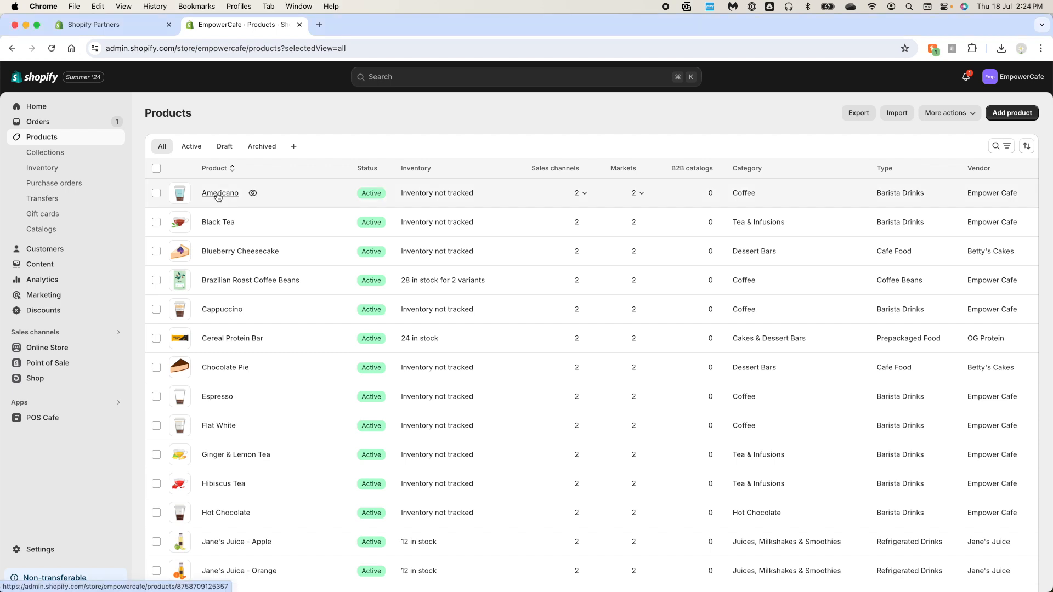
pyautogui.click(218, 197)
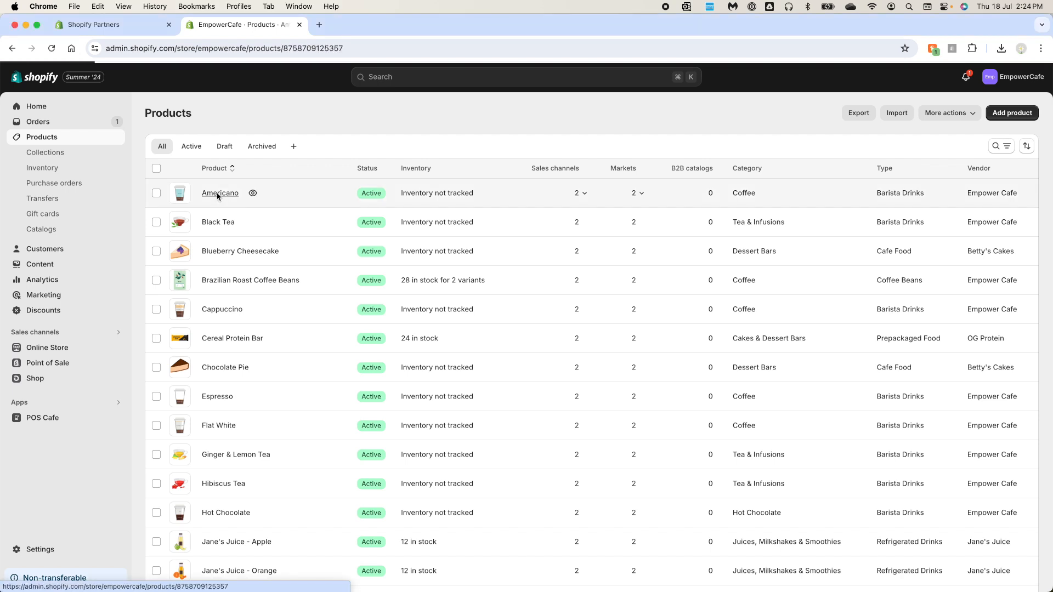
pyautogui.scroll(-2, 420, 454)
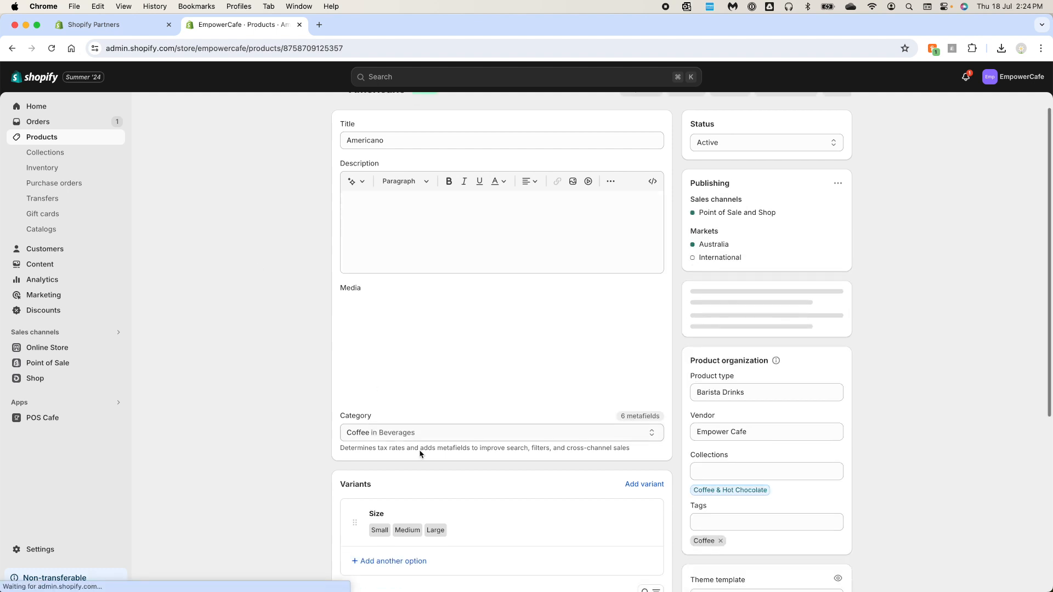
pyautogui.scroll(-1, 465, 520)
pyautogui.scroll(1, 465, 517)
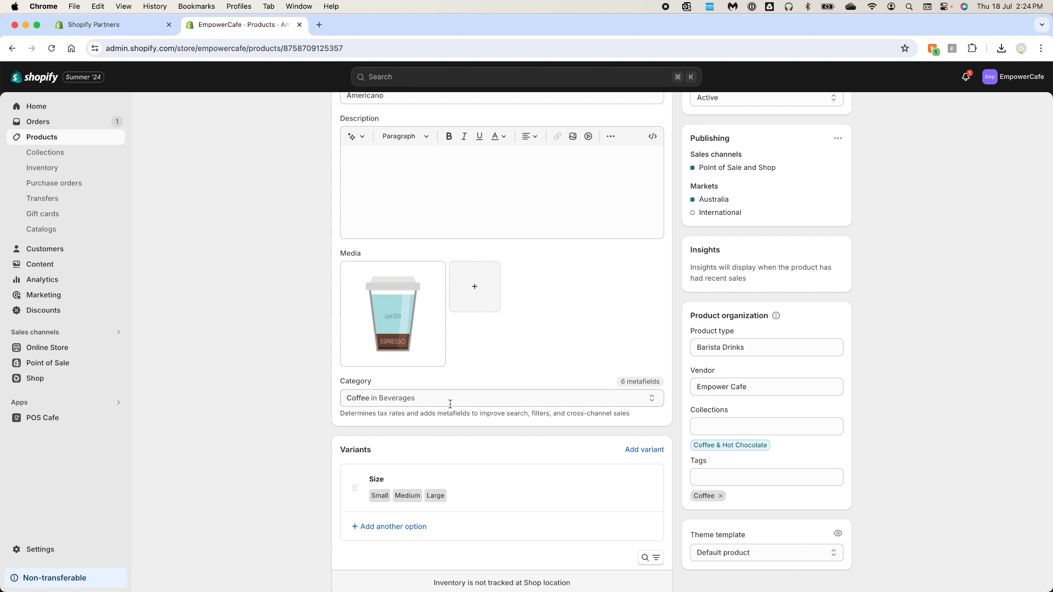
pyautogui.scroll(3, 441, 374)
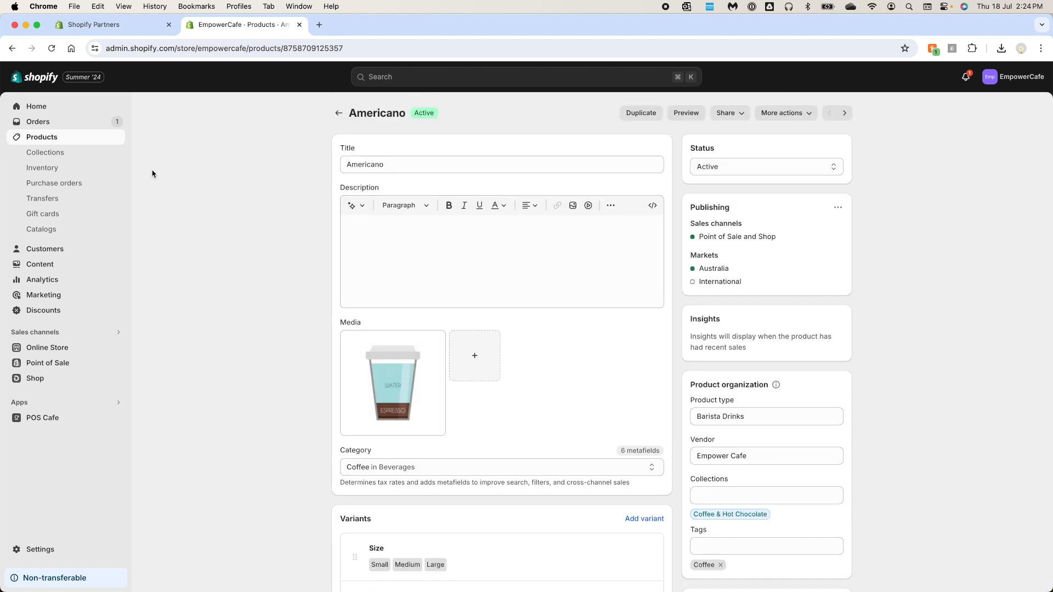
# Open the Coffee & Hot Chocolate collection and review its tag condition and product list
pyautogui.click(46, 153)
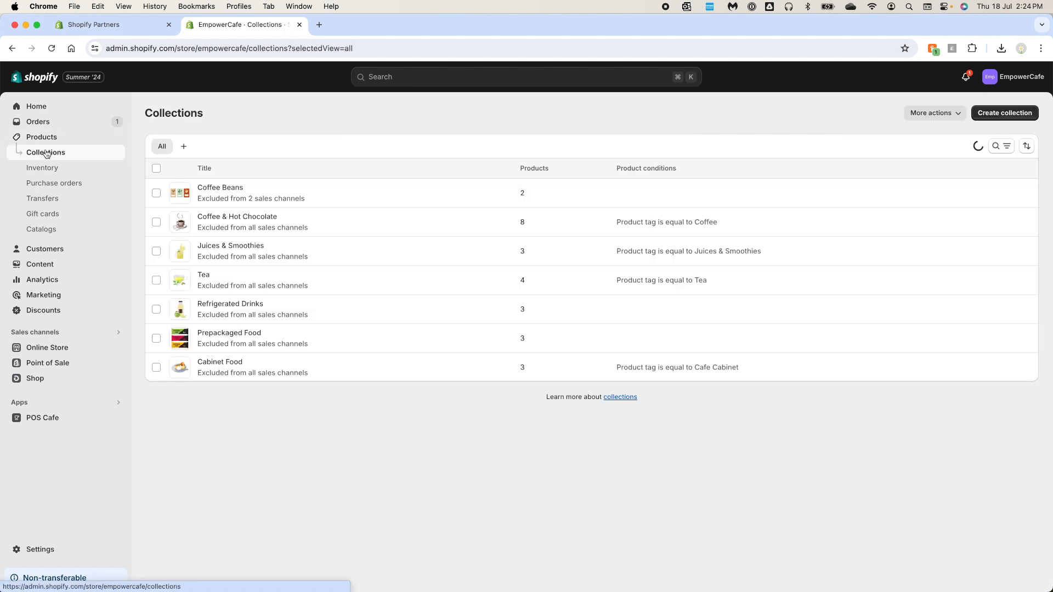
pyautogui.click(237, 218)
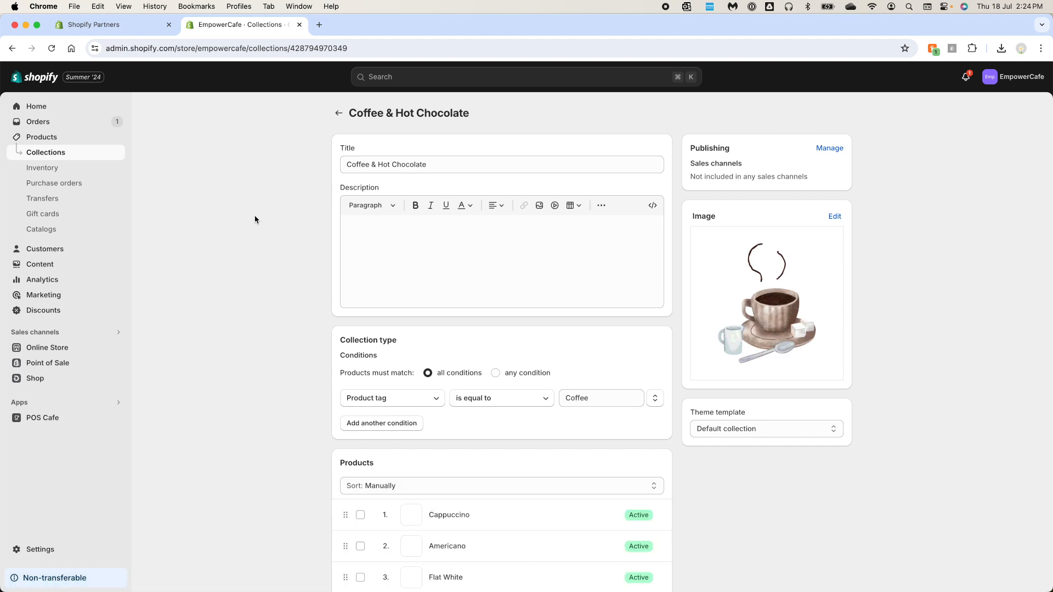
pyautogui.scroll(-3, 442, 294)
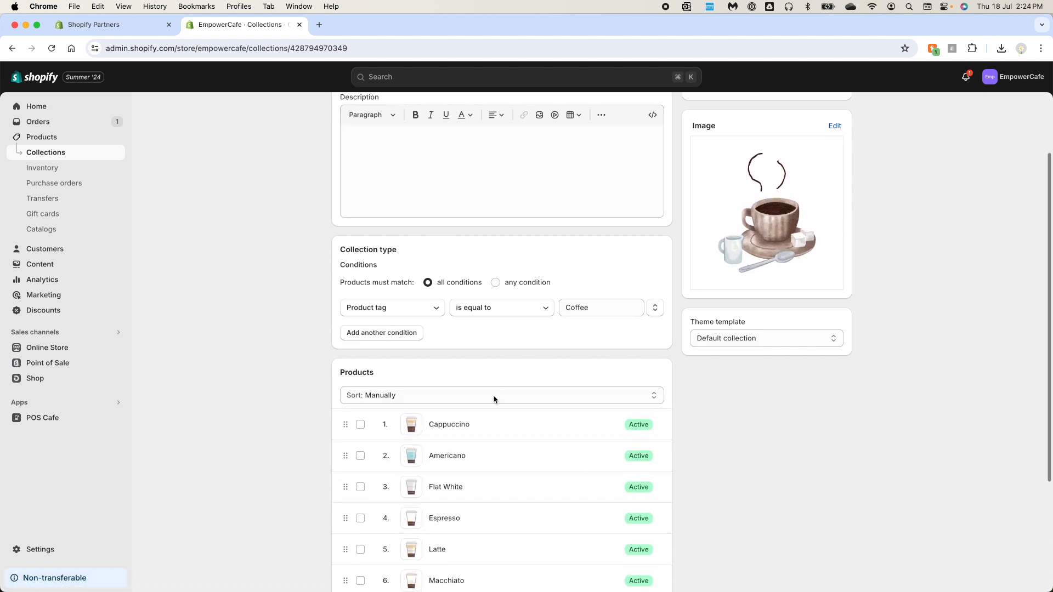
pyautogui.scroll(-2, 474, 488)
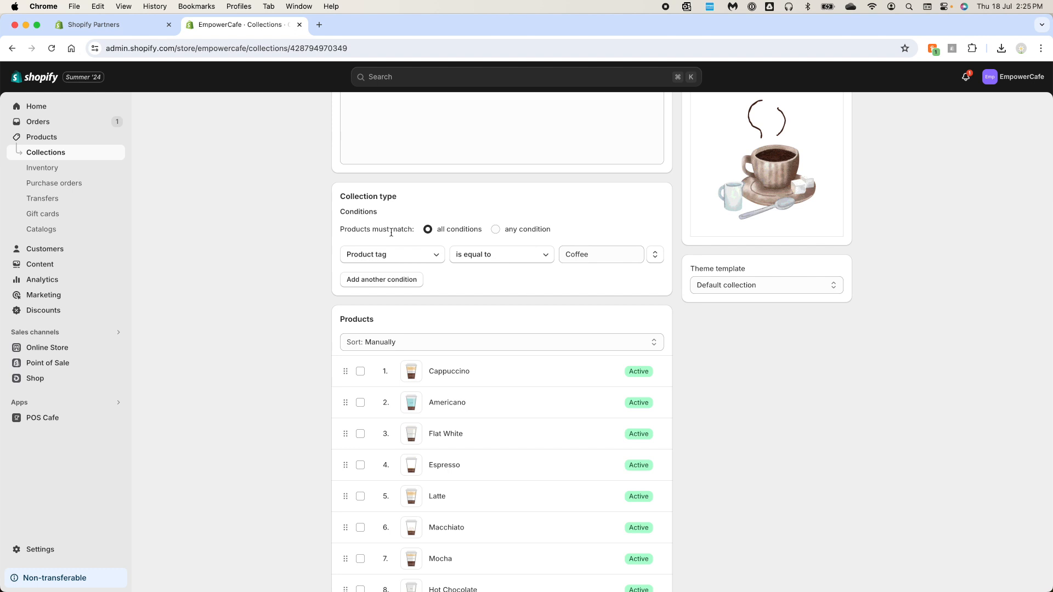
# Add the Cabinet Food, Coffee & Hot Chocolate, Juices & Smoothies and Tea collections to the POS Cafe collections
pyautogui.click(52, 418)
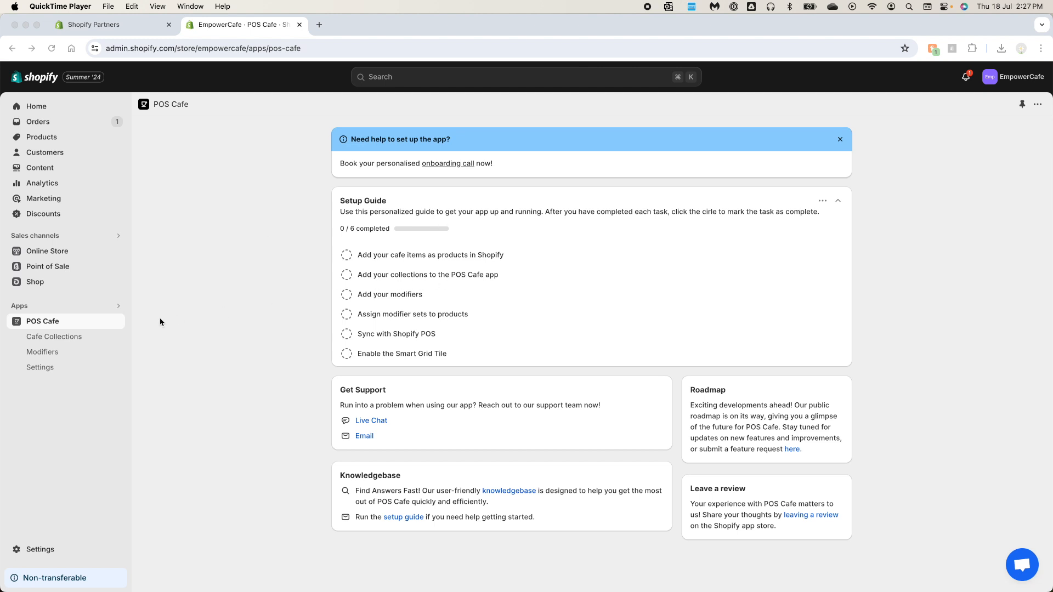
pyautogui.click(66, 338)
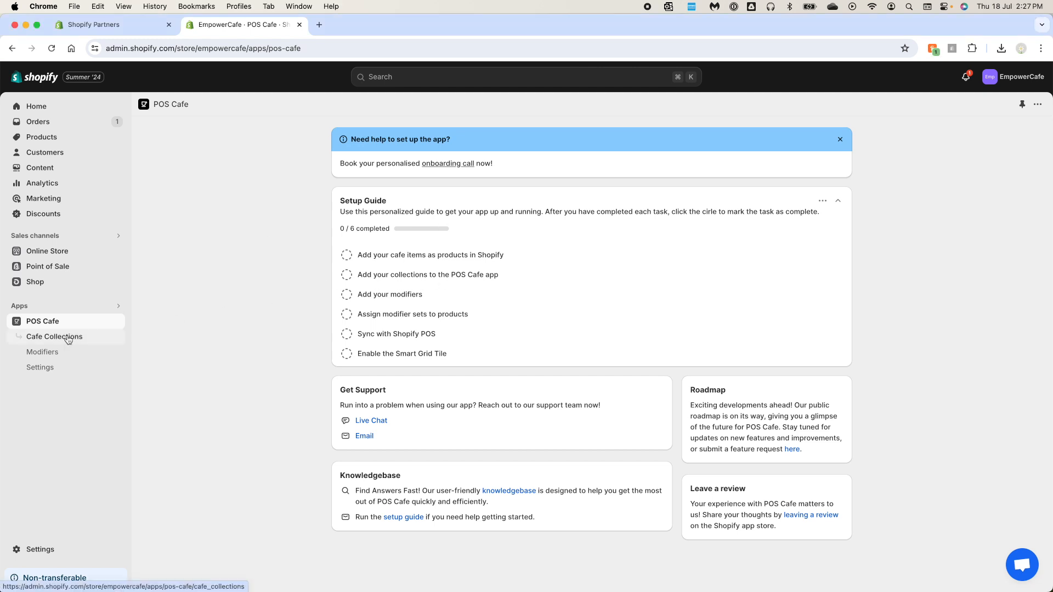
pyautogui.click(69, 337)
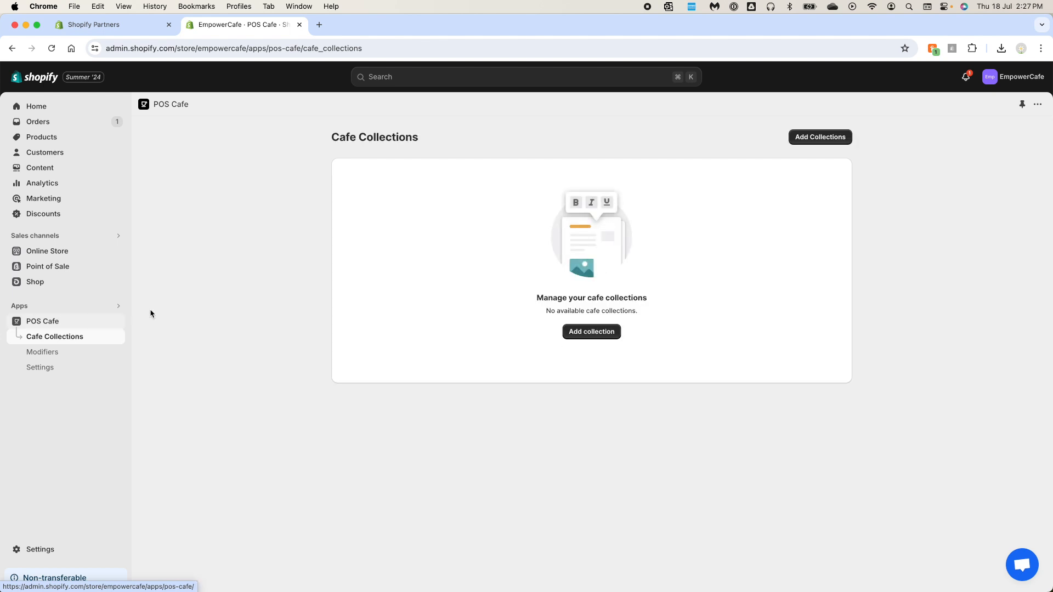
pyautogui.click(597, 333)
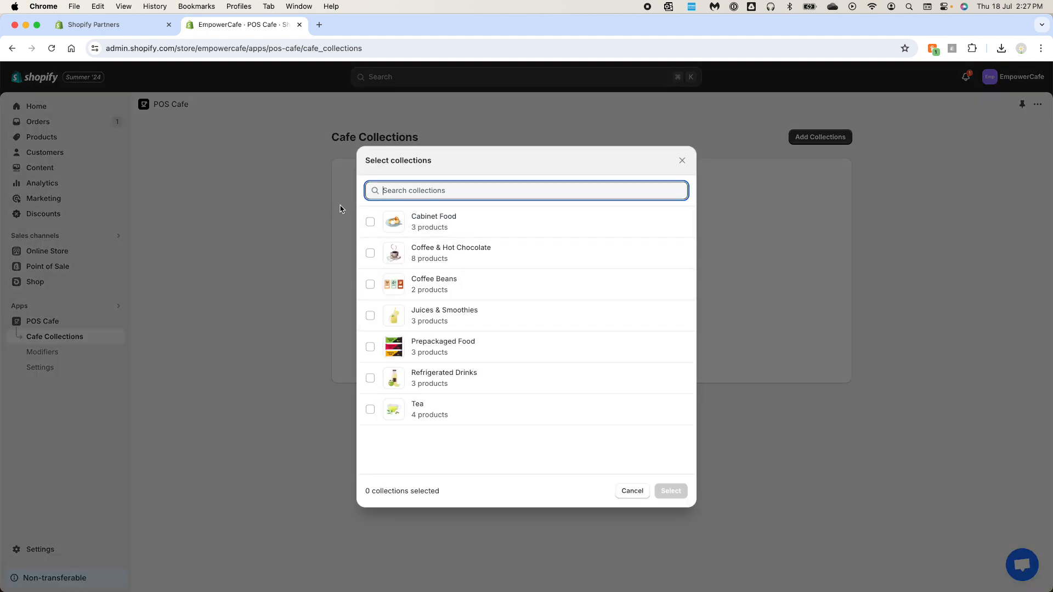
pyautogui.click(370, 222)
pyautogui.click(370, 254)
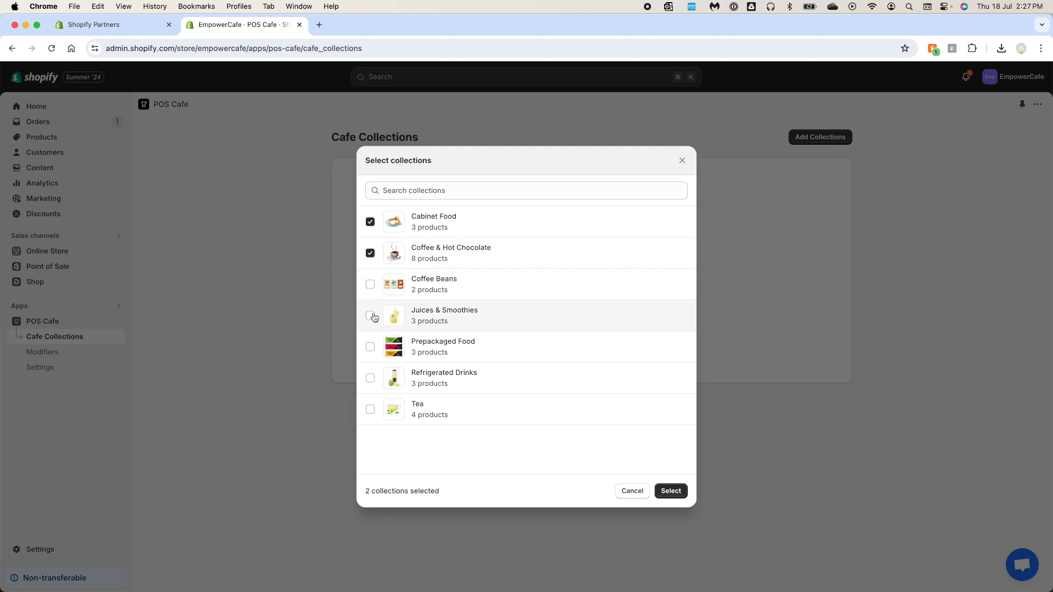
pyautogui.click(375, 317)
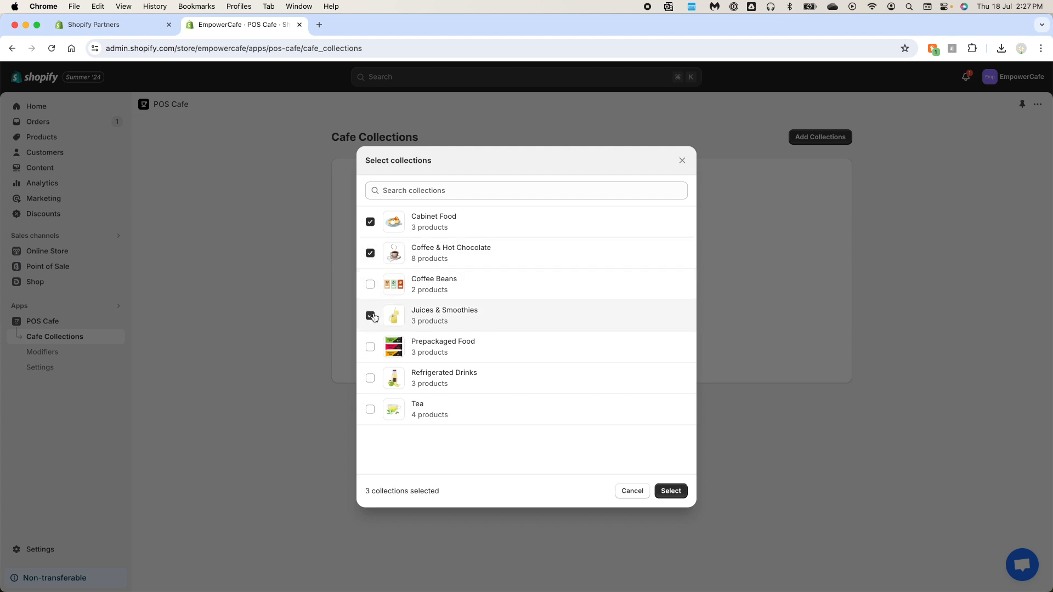
pyautogui.click(371, 411)
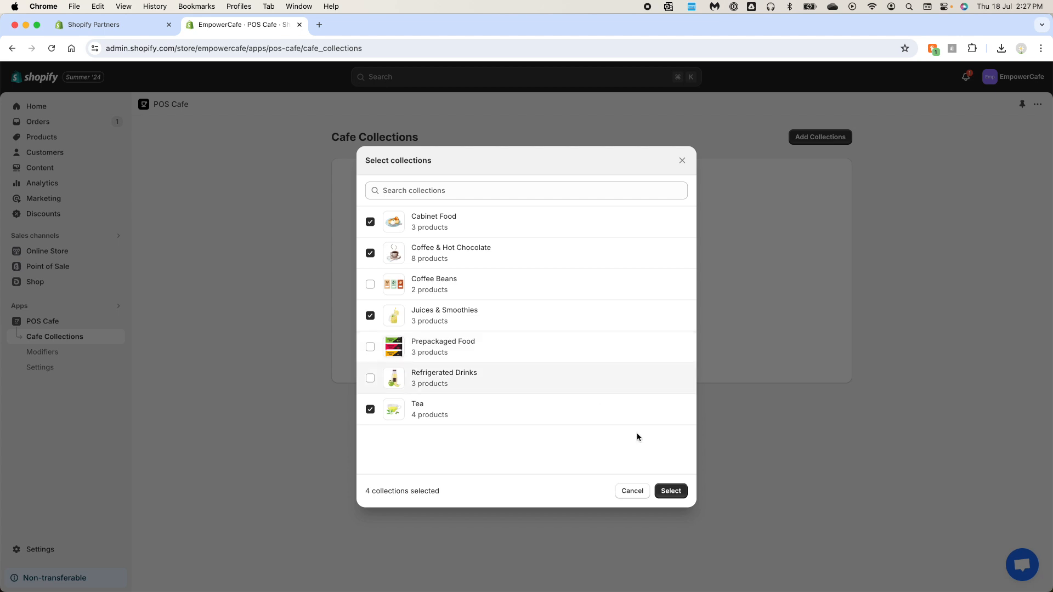
pyautogui.click(676, 493)
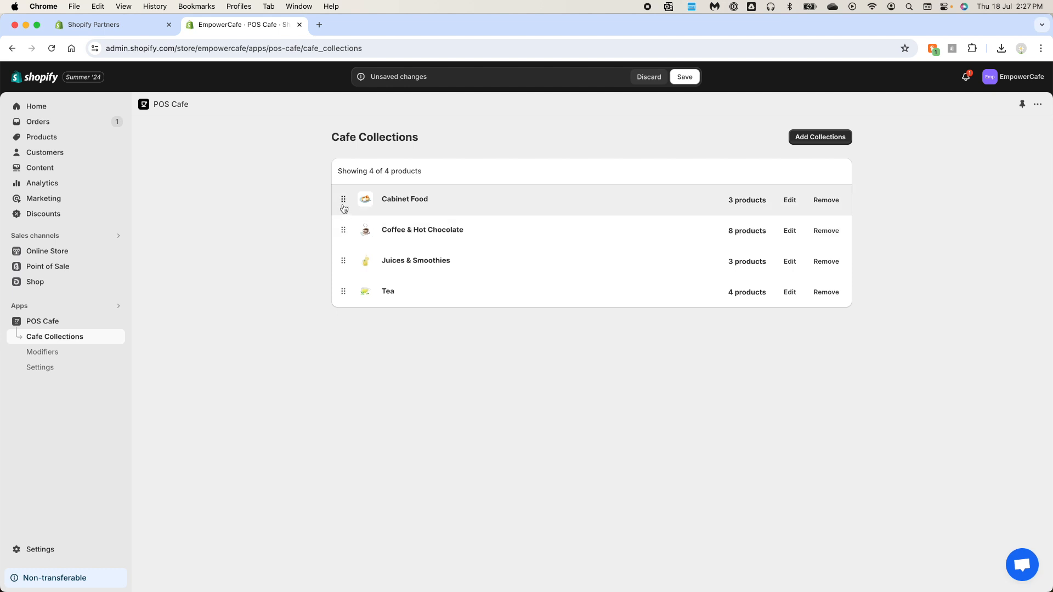
# Reorder the cafe collections as Tea, Coffee & Hot Chocolate, Cabinet Food, Juices & Smoothies, save, and sync with POS
pyautogui.moveTo(344, 235); pyautogui.dragTo(346, 199)
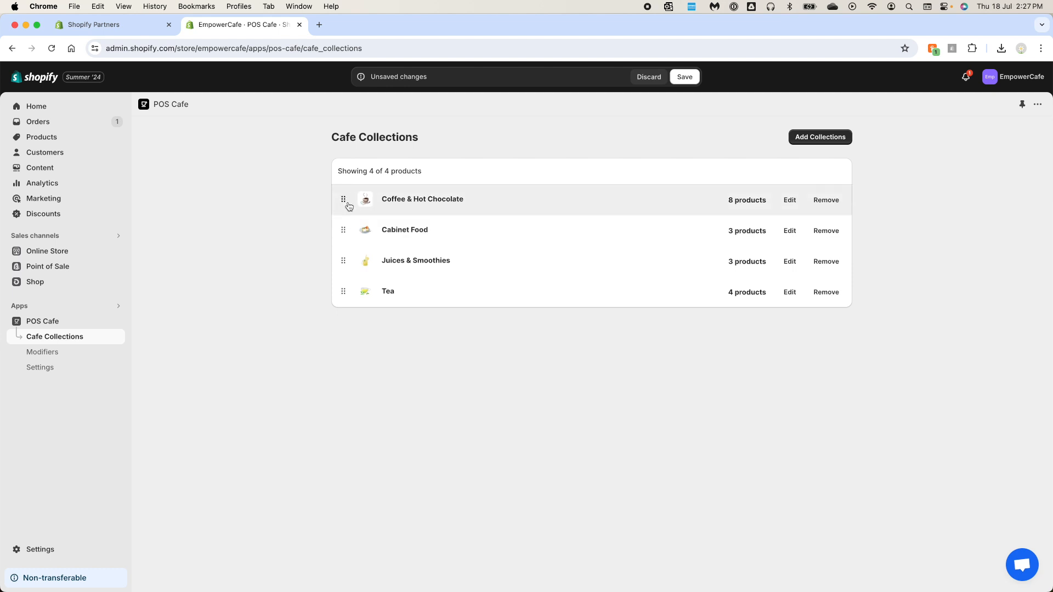
pyautogui.moveTo(346, 291); pyautogui.dragTo(346, 200)
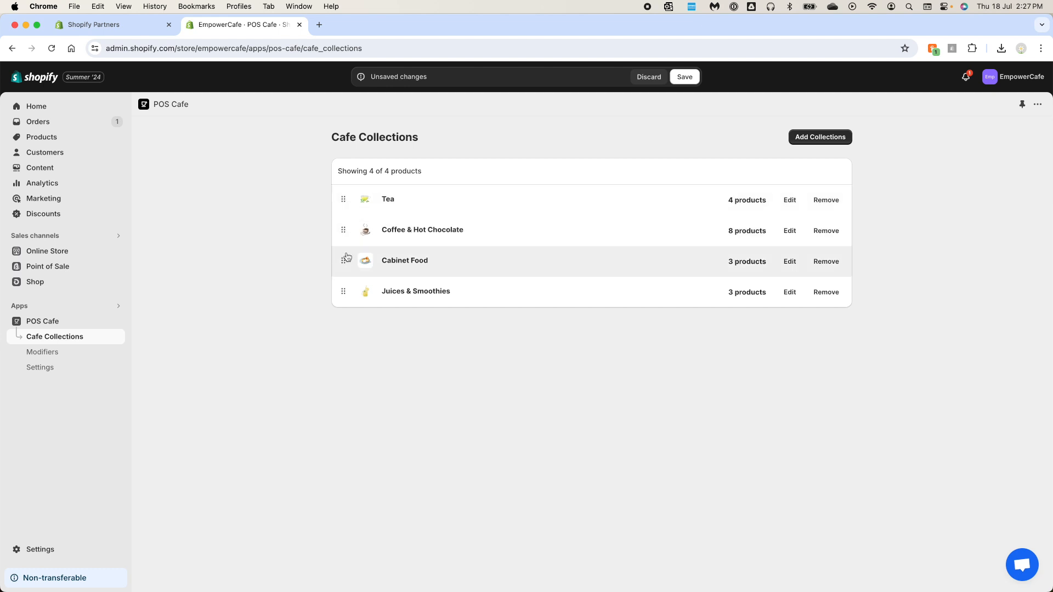
pyautogui.click(694, 80)
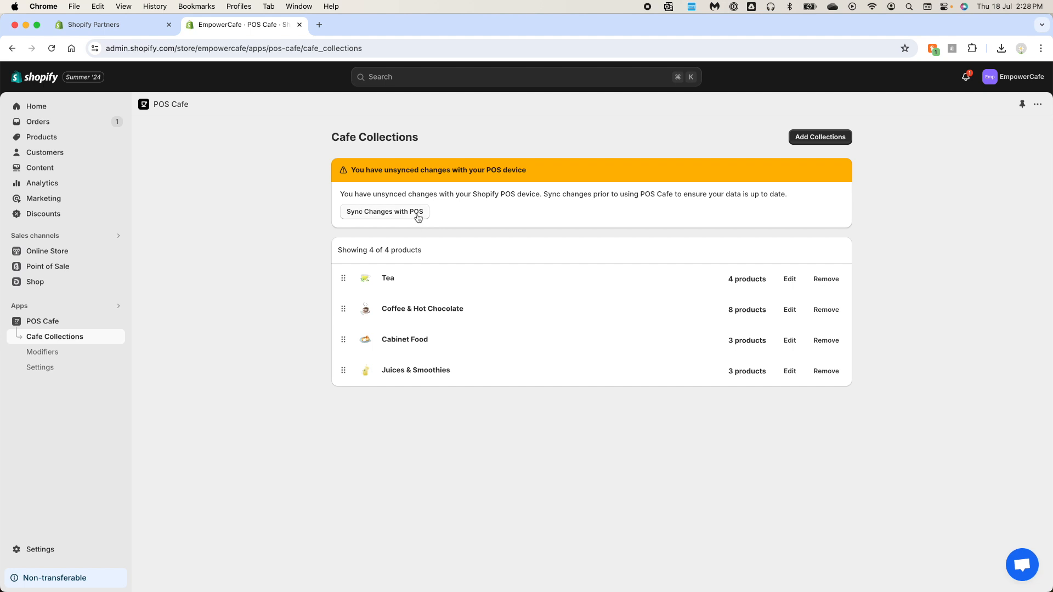
pyautogui.click(418, 216)
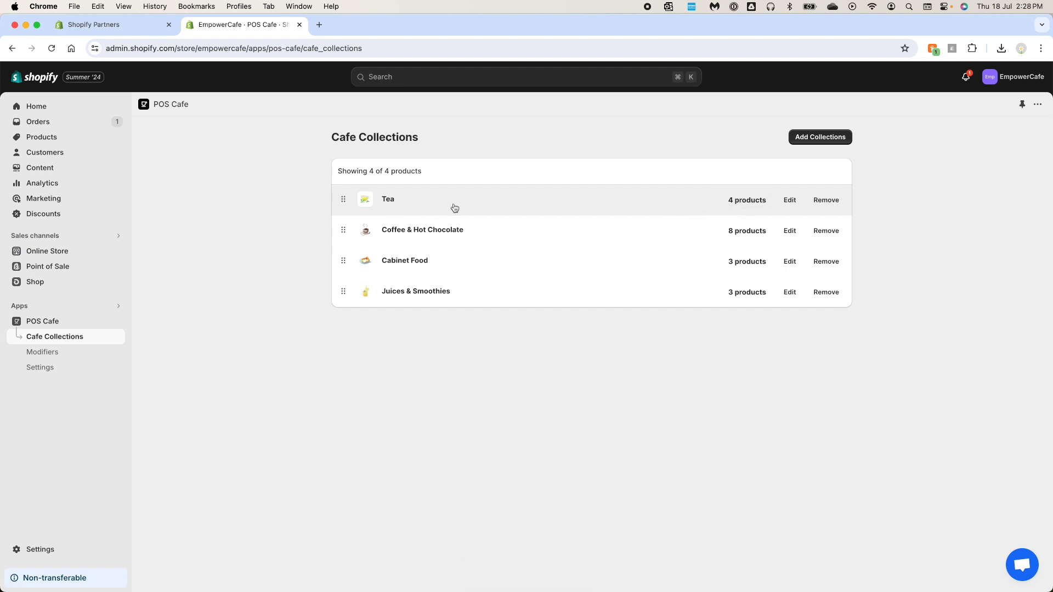
# Inspect the Tea cafe collection's products, its collection page, and Black Tea's modifier set
pyautogui.click(746, 204)
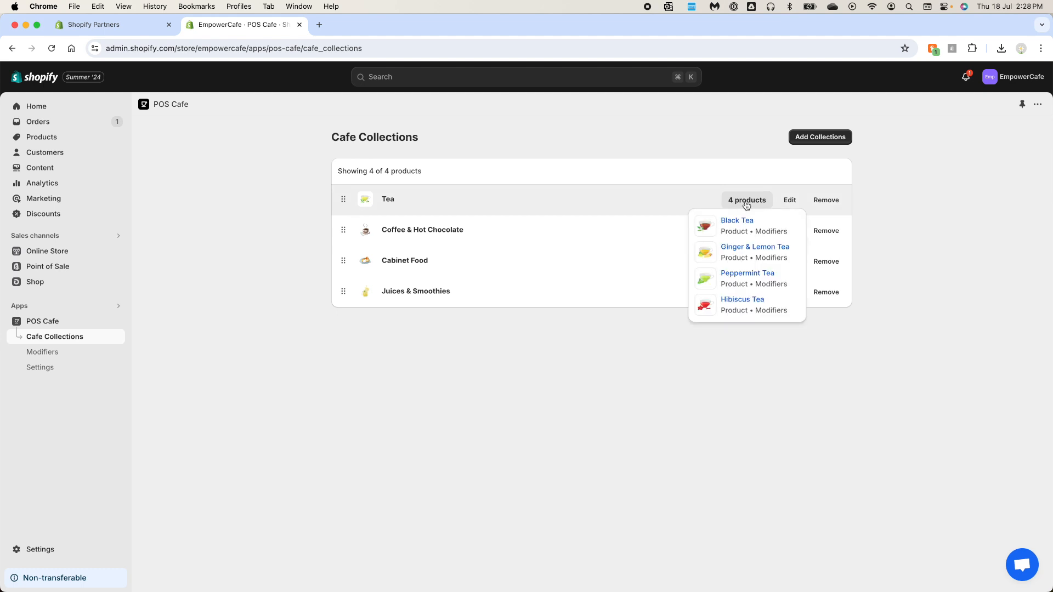
pyautogui.click(746, 204)
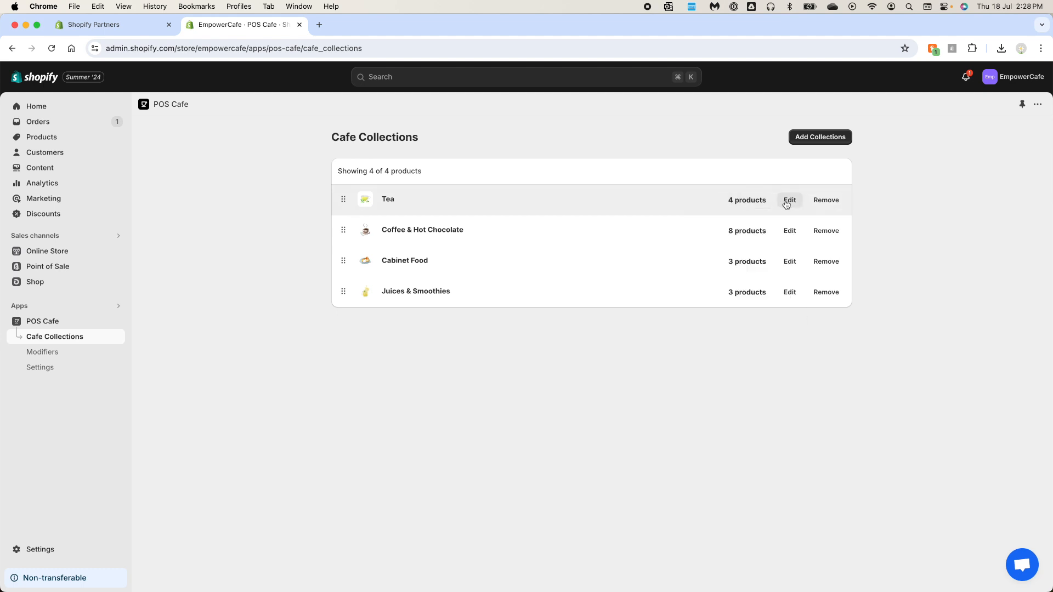
pyautogui.click(789, 201)
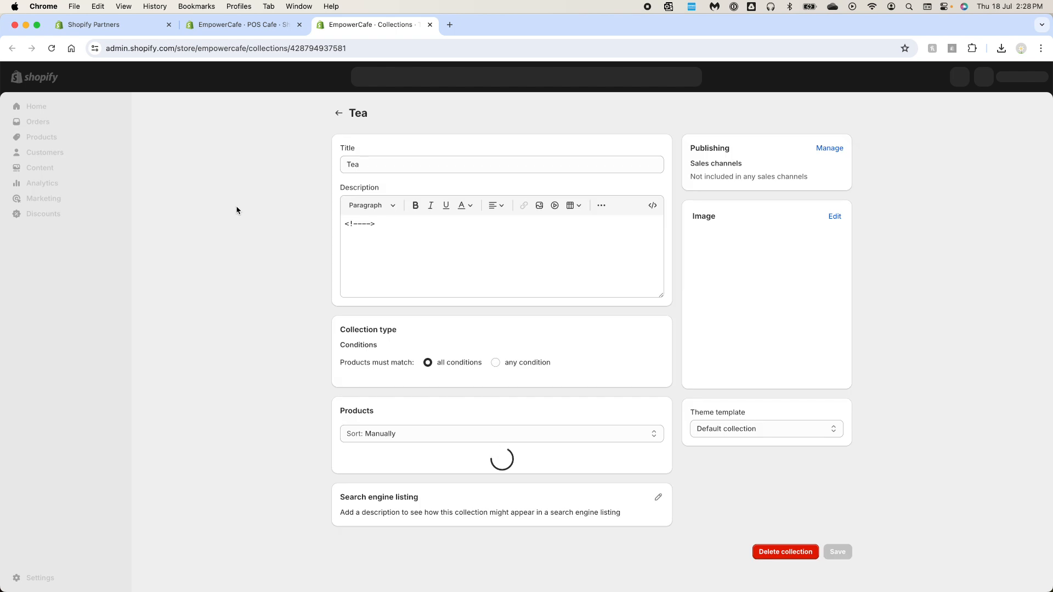
pyautogui.click(430, 24)
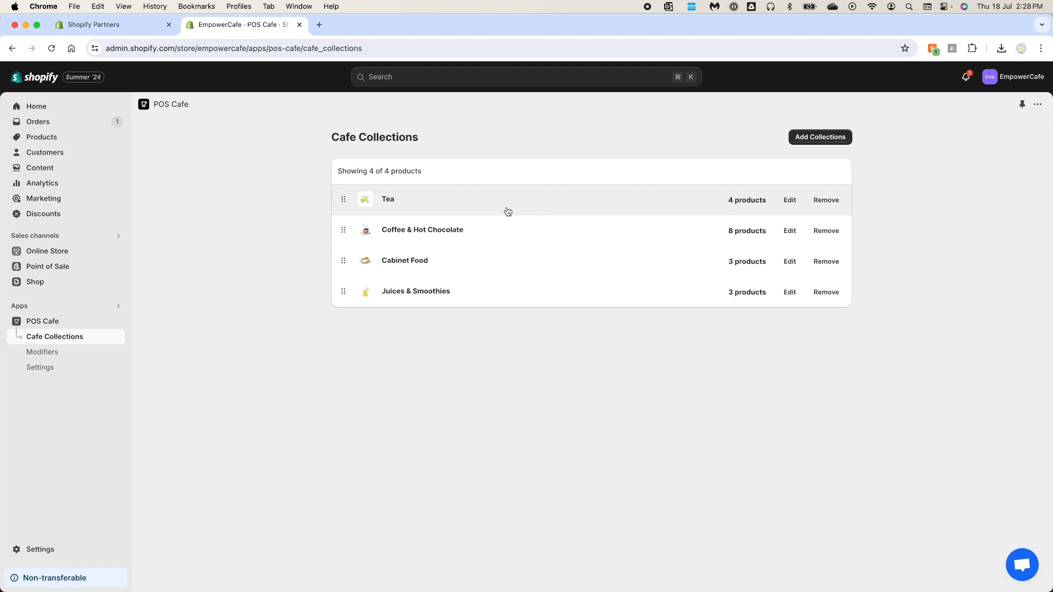
pyautogui.click(385, 201)
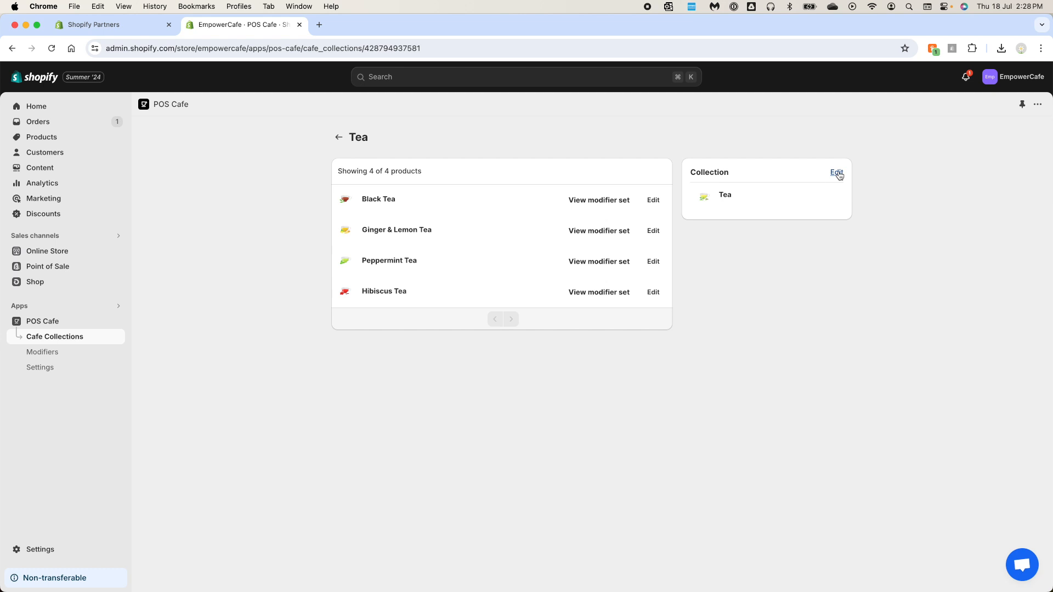
pyautogui.click(592, 204)
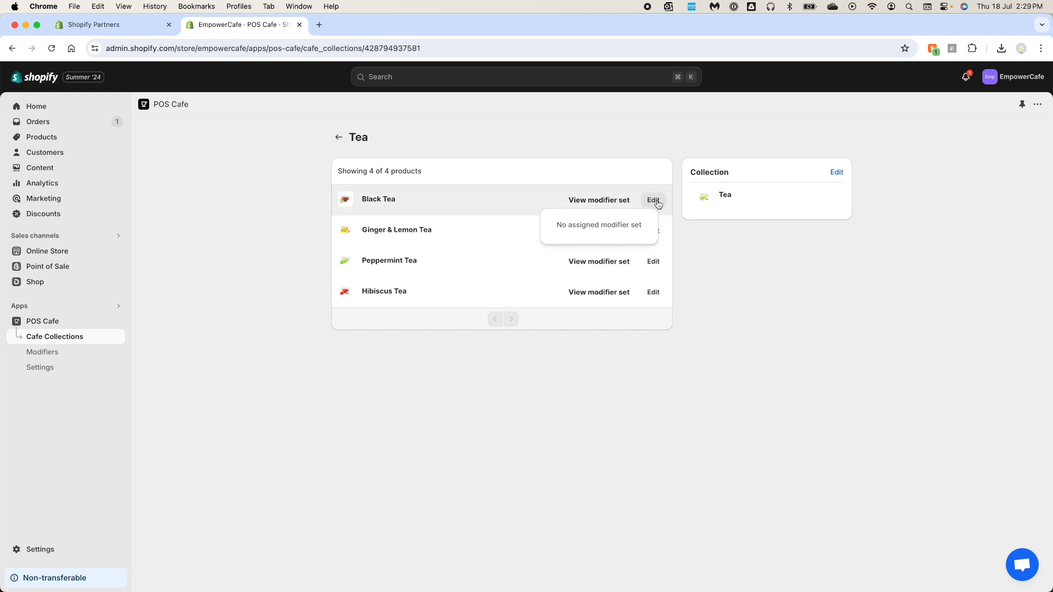
pyautogui.click(469, 175)
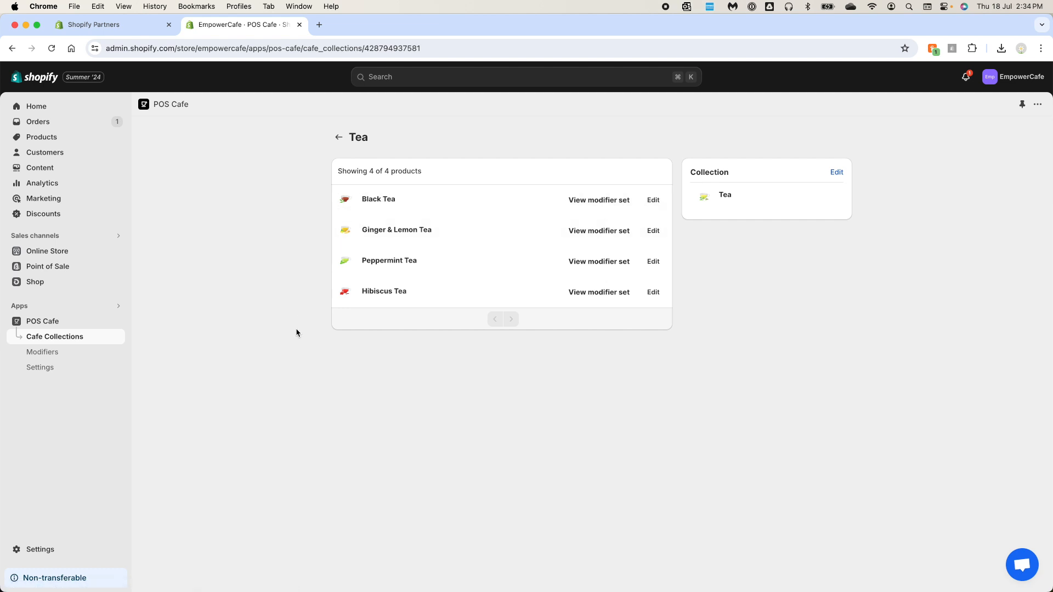
# Start a new modifier set titled Milk
pyautogui.click(55, 357)
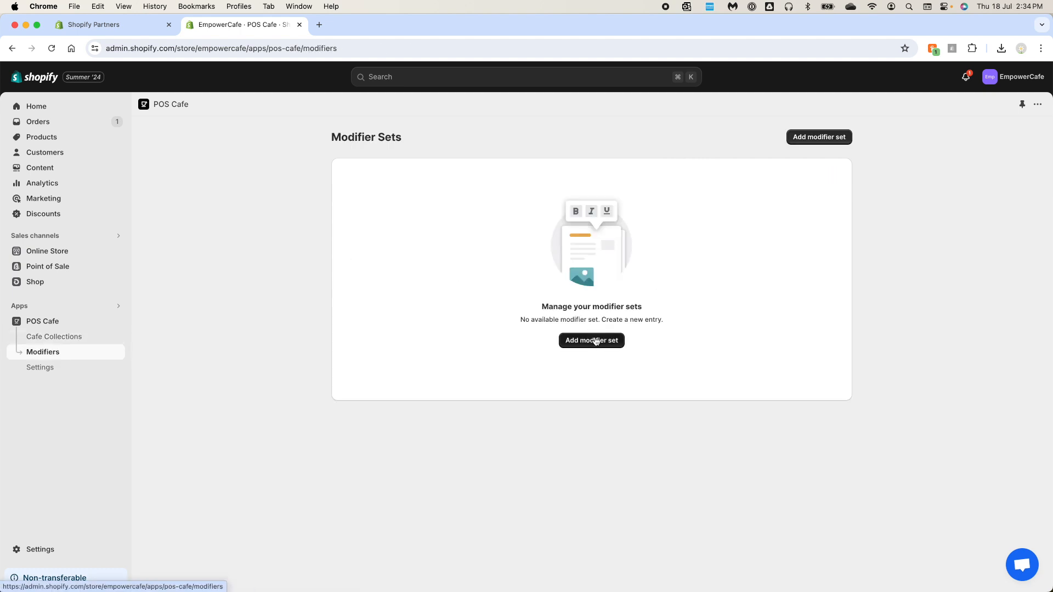
pyautogui.click(601, 345)
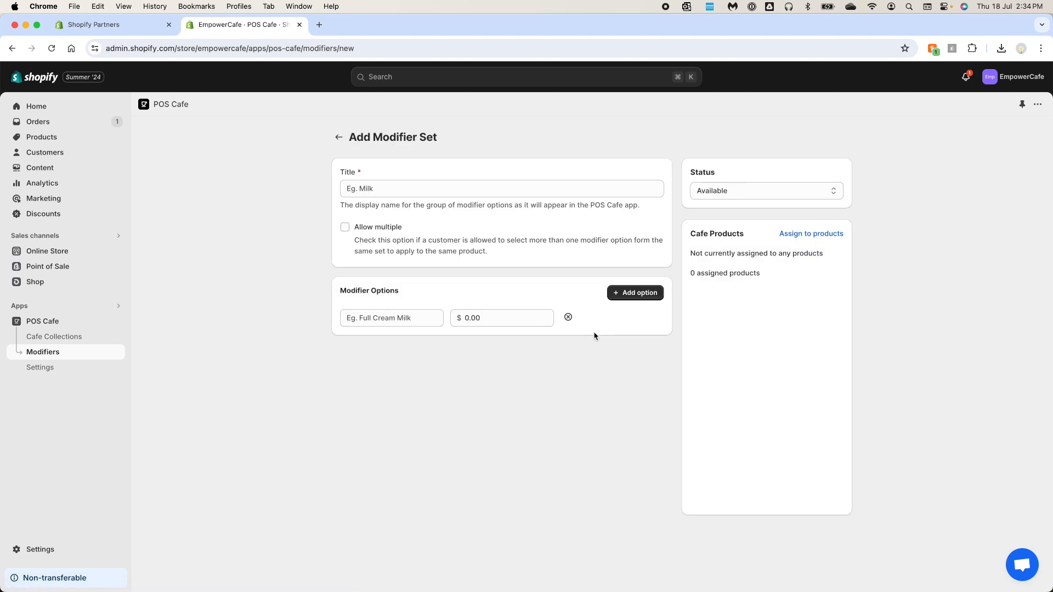
pyautogui.click(399, 192)
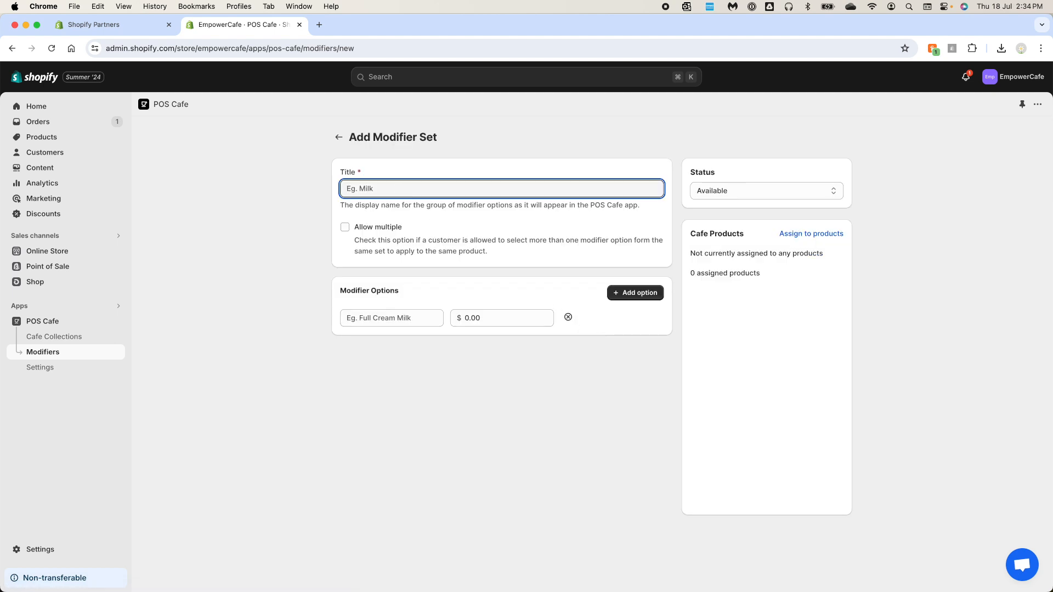
pyautogui.write('Milk')
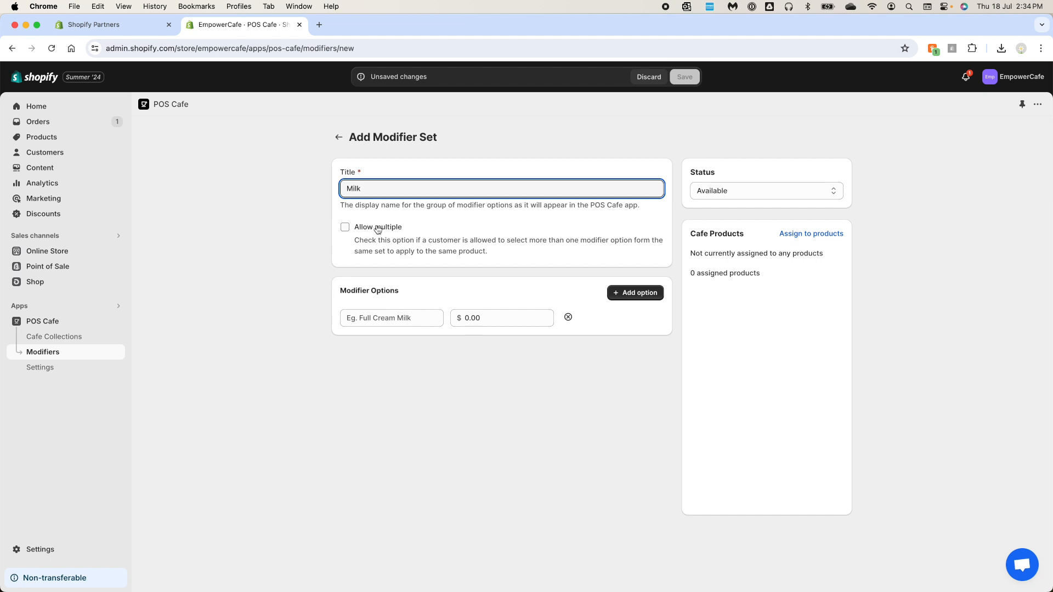
# Name the first modifier option Regular and add a second option row
pyautogui.click(413, 318)
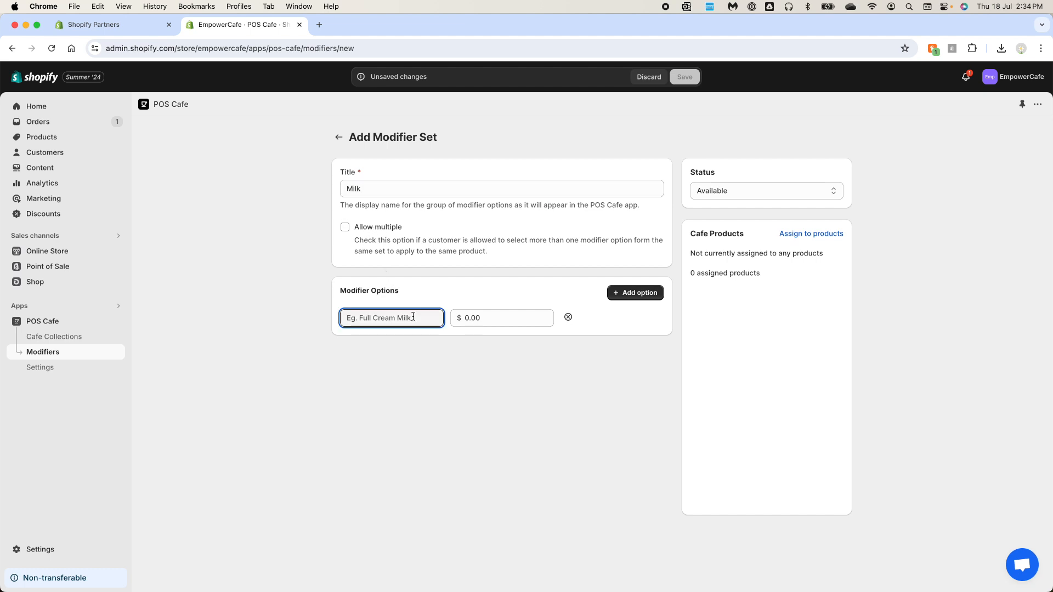
pyautogui.write('Regular')
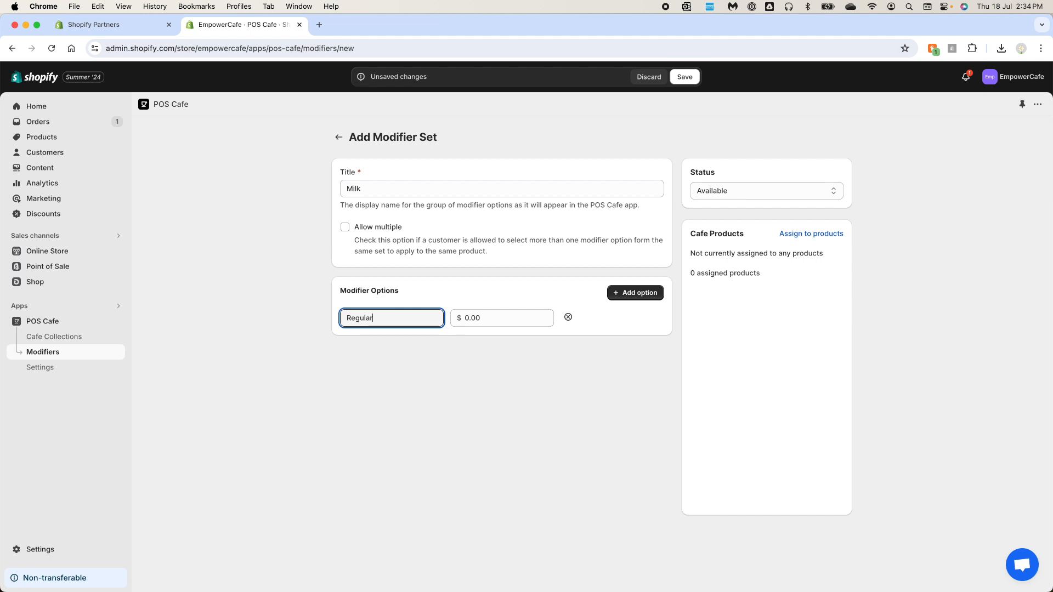
pyautogui.click(626, 293)
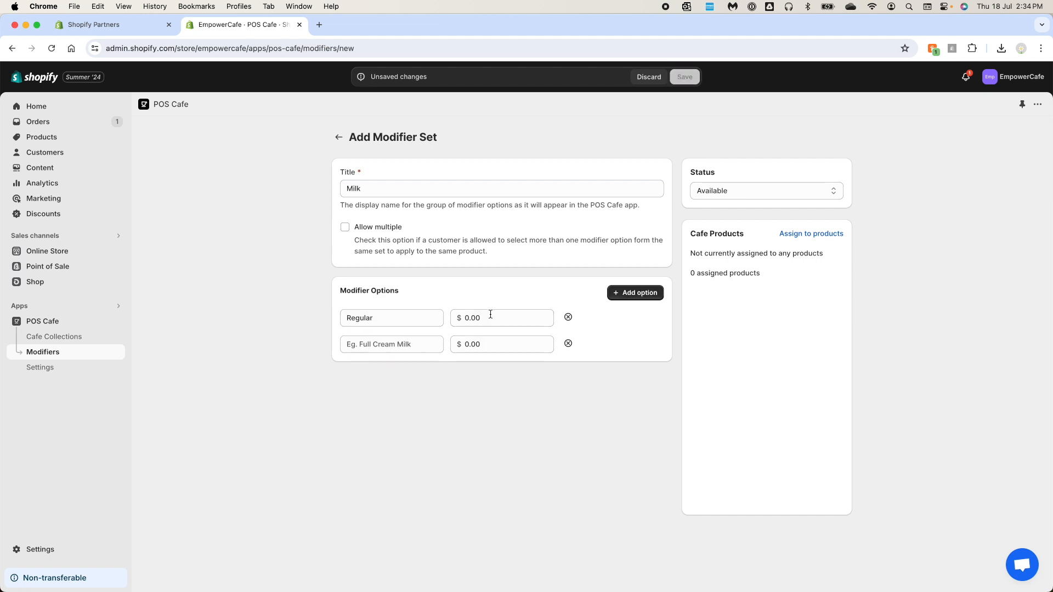
# Name the second modifier option Skim
pyautogui.click(423, 342)
pyautogui.write('Skim')
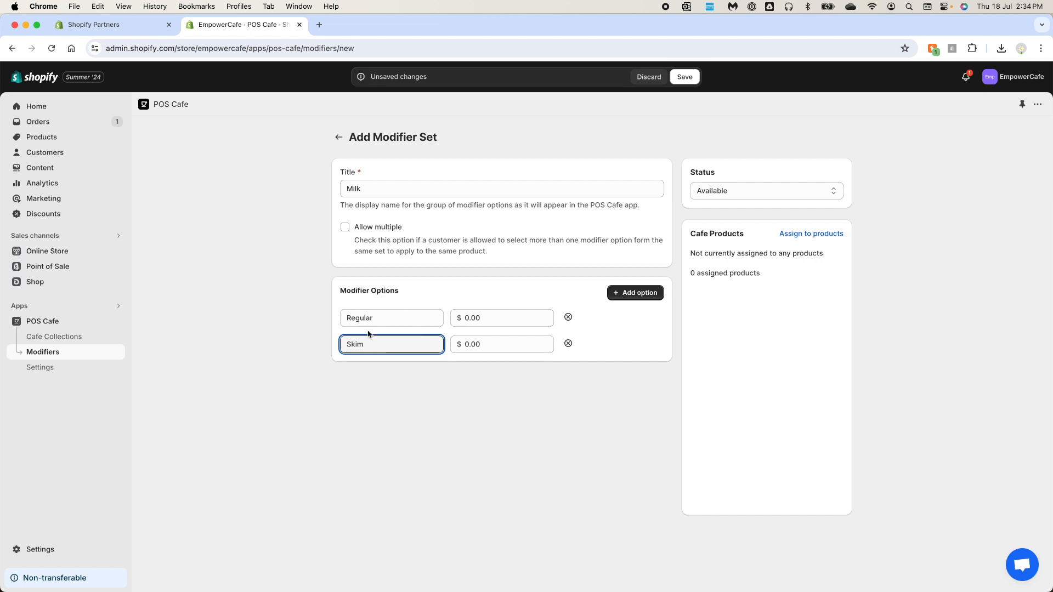
pyautogui.moveTo(367, 319); pyautogui.dragTo(337, 321)
pyautogui.click(387, 319)
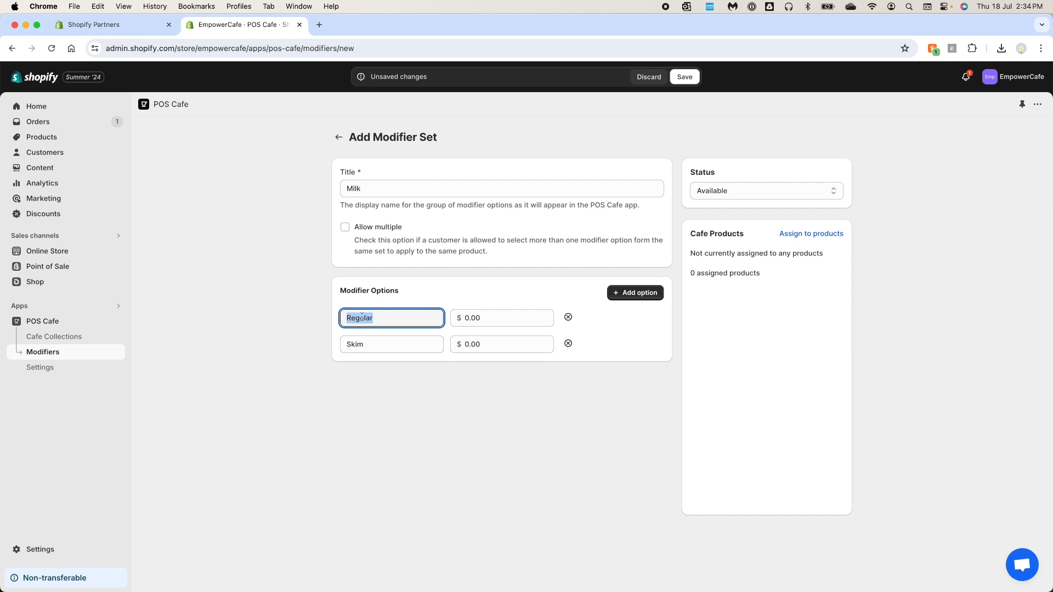
pyautogui.click(382, 317)
# Add a third option named Almond priced at $0.50
pyautogui.click(635, 297)
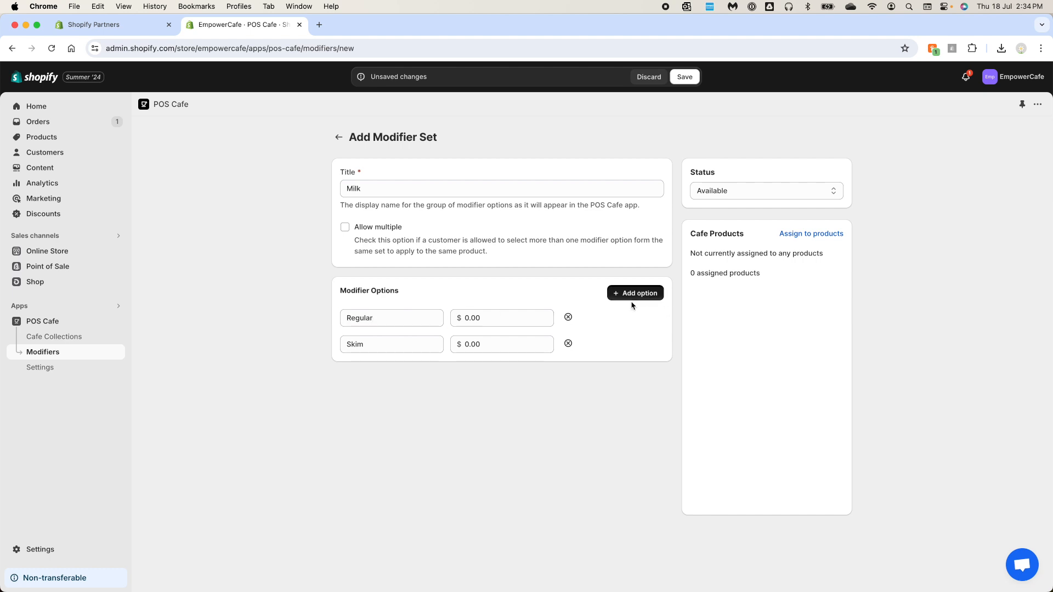
pyautogui.click(441, 373)
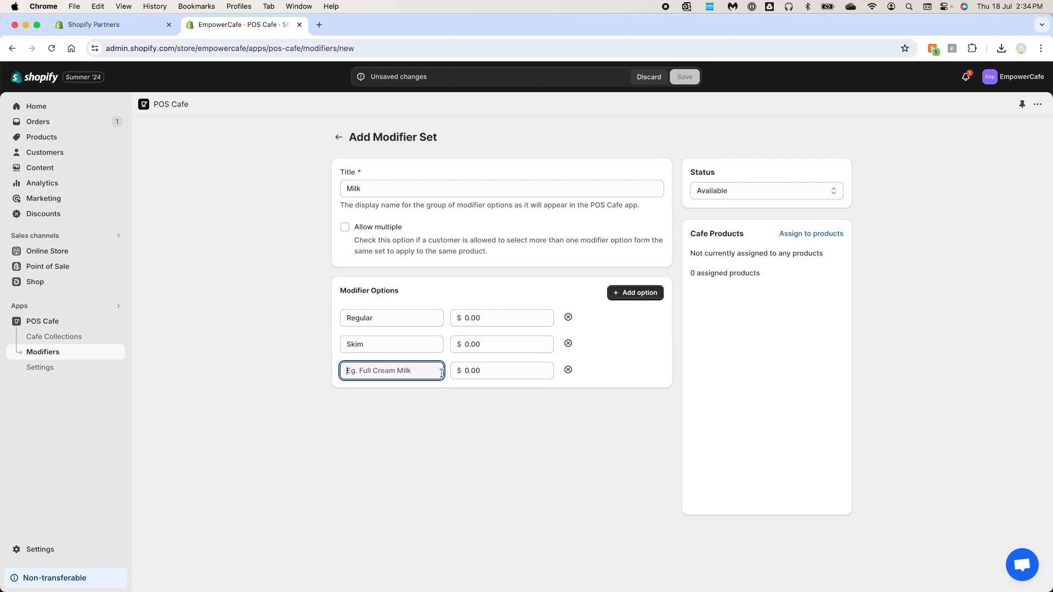
pyautogui.write('Almond')
pyautogui.press('Tab')
pyautogui.write('.5')
# Add a fourth option named Soy priced at $0.50
pyautogui.click(631, 294)
pyautogui.click(405, 398)
pyautogui.write('Soy')
pyautogui.press('Tab')
pyautogui.write('.5')
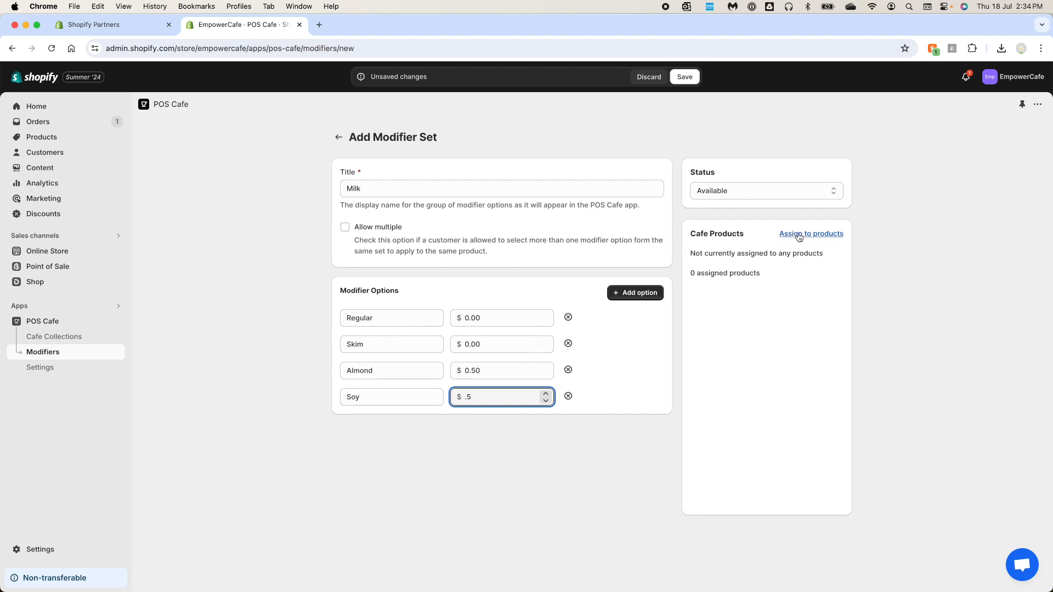
# Assign the Milk set to eight coffee and hot chocolate products, save it, and return to the modifier sets list
pyautogui.click(799, 237)
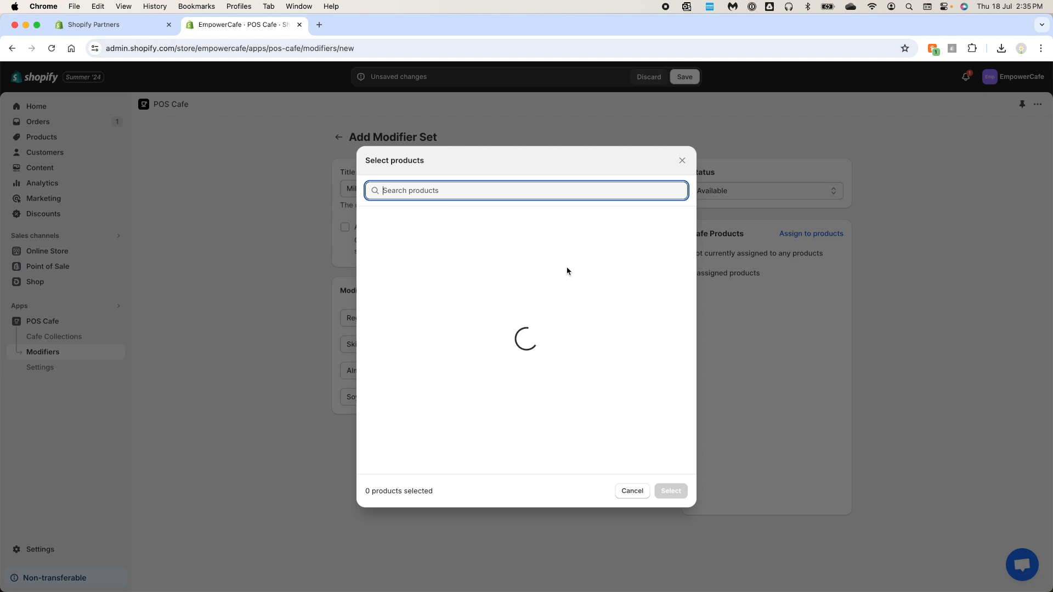
pyautogui.click(367, 224)
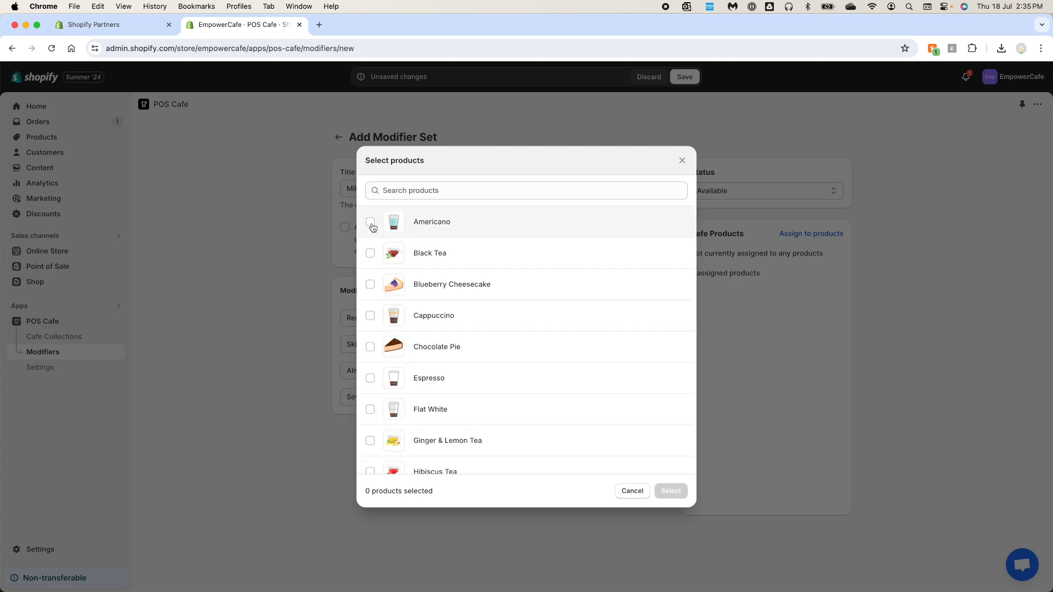
pyautogui.click(370, 315)
pyautogui.click(369, 379)
pyautogui.click(371, 408)
pyautogui.scroll(-2, 384, 406)
pyautogui.scroll(-1, 384, 405)
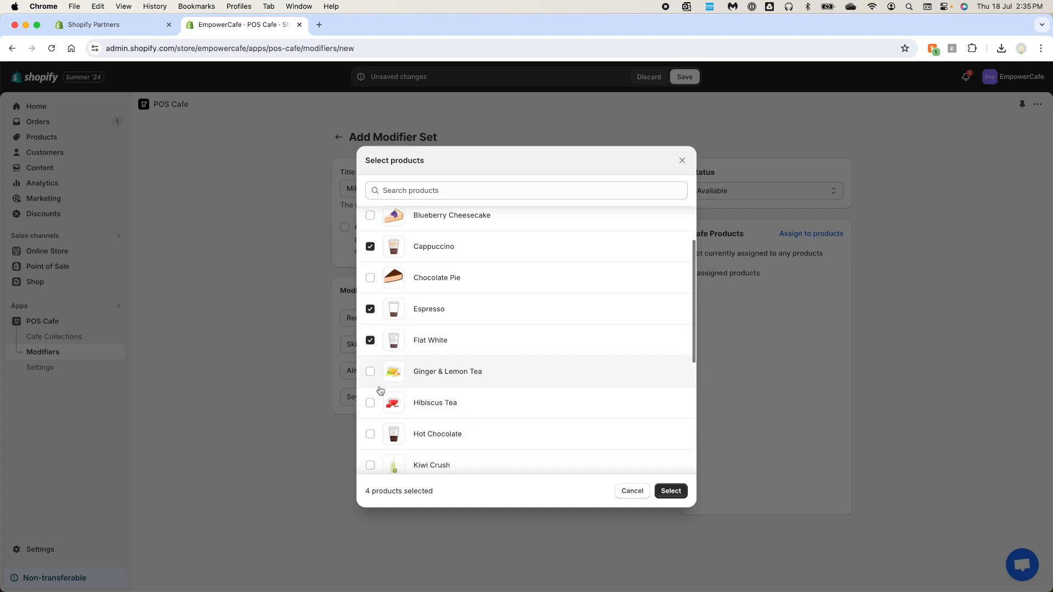
pyautogui.scroll(-1, 387, 435)
pyautogui.click(371, 414)
pyautogui.scroll(-3, 381, 434)
pyautogui.click(370, 374)
pyautogui.click(370, 405)
pyautogui.click(370, 436)
pyautogui.click(666, 492)
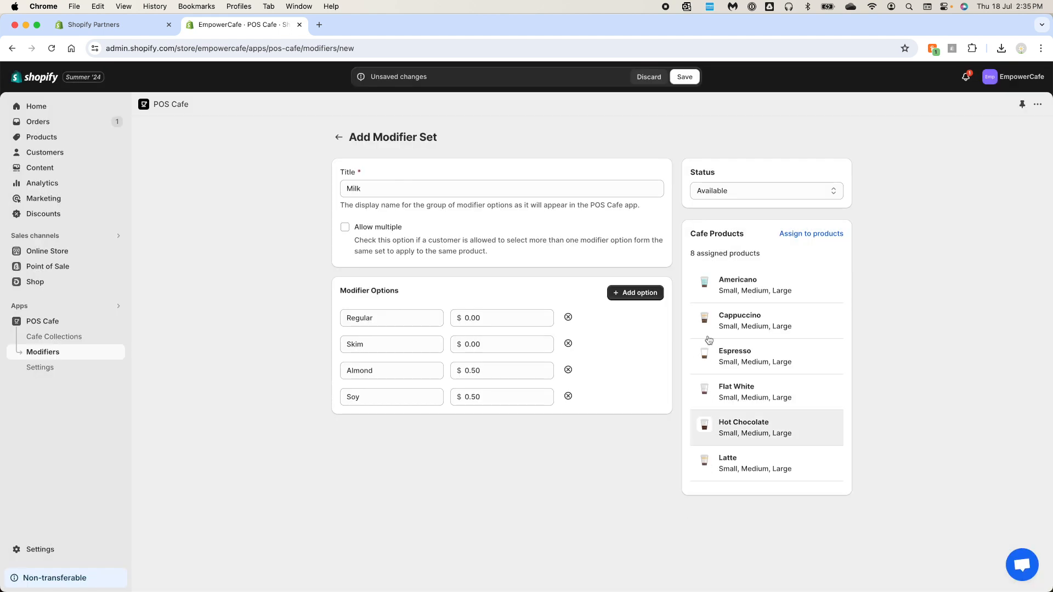
pyautogui.click(689, 80)
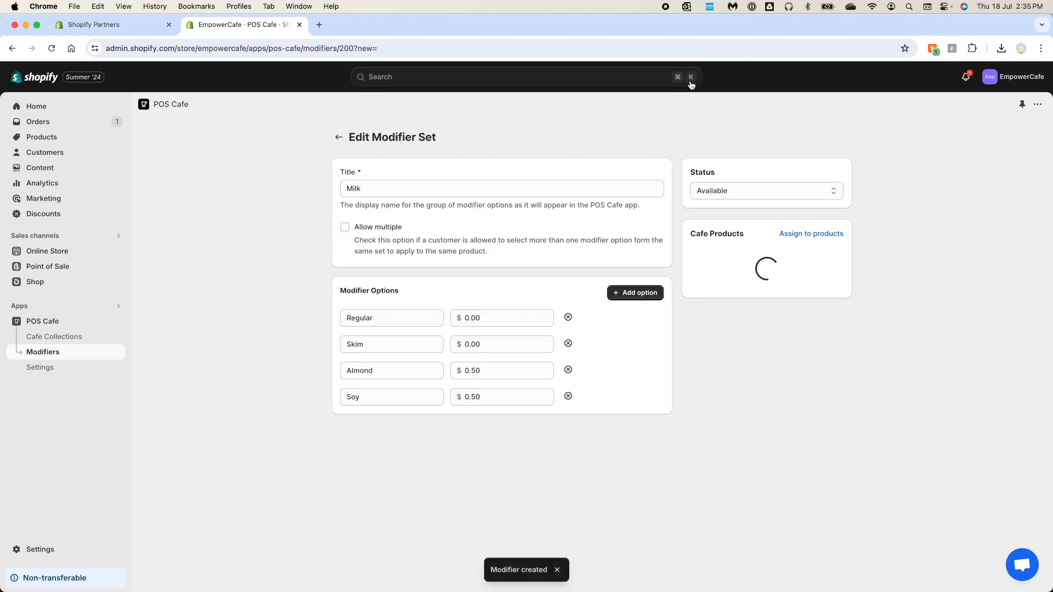
pyautogui.click(339, 137)
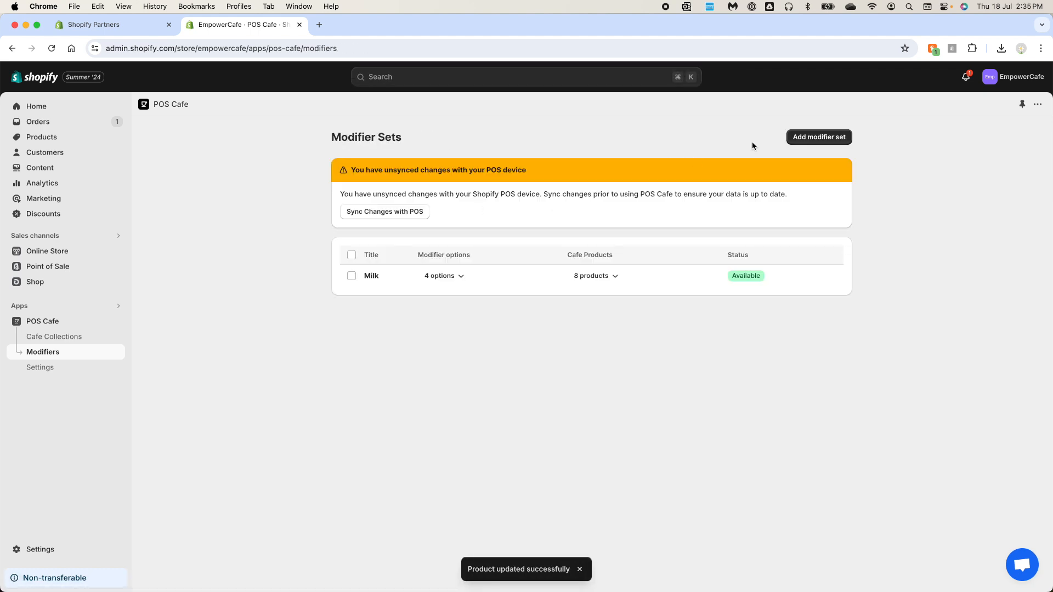
# Start a new modifier set titled Strength and allow multiple selections
pyautogui.click(813, 137)
pyautogui.click(406, 191)
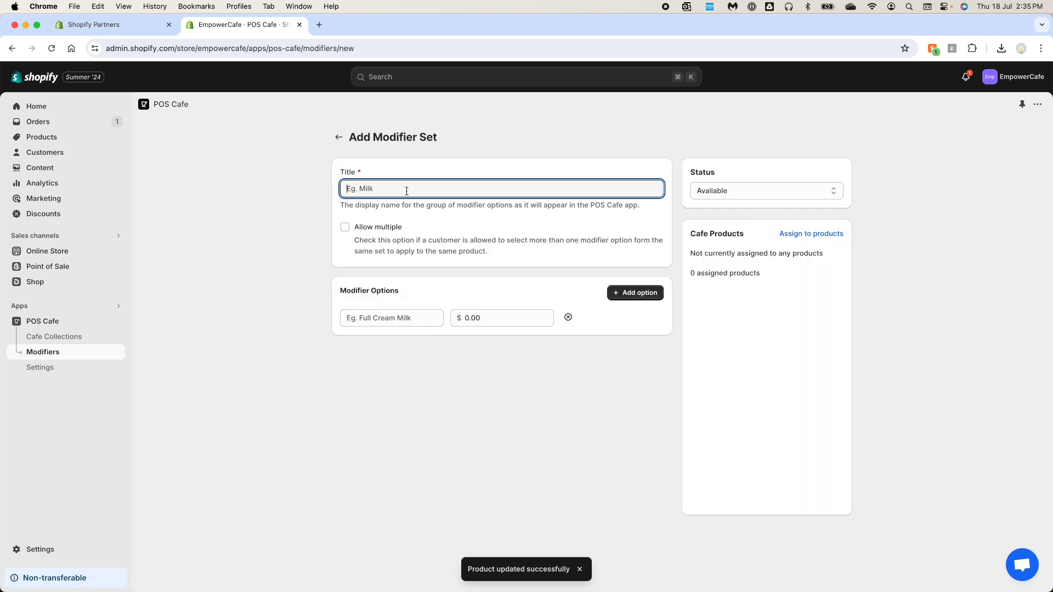
pyautogui.write('Strength')
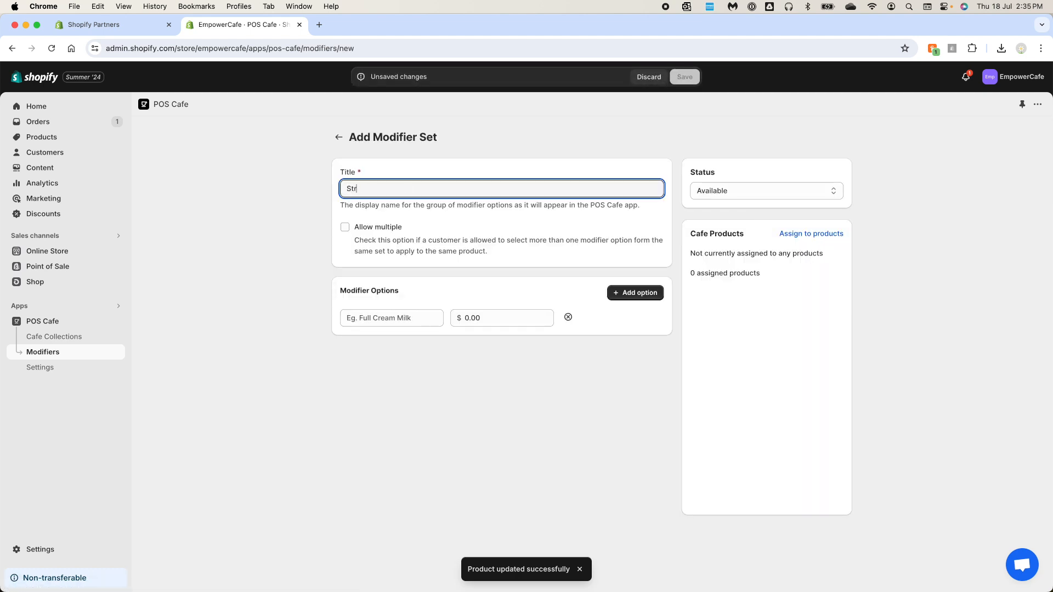
pyautogui.click(345, 227)
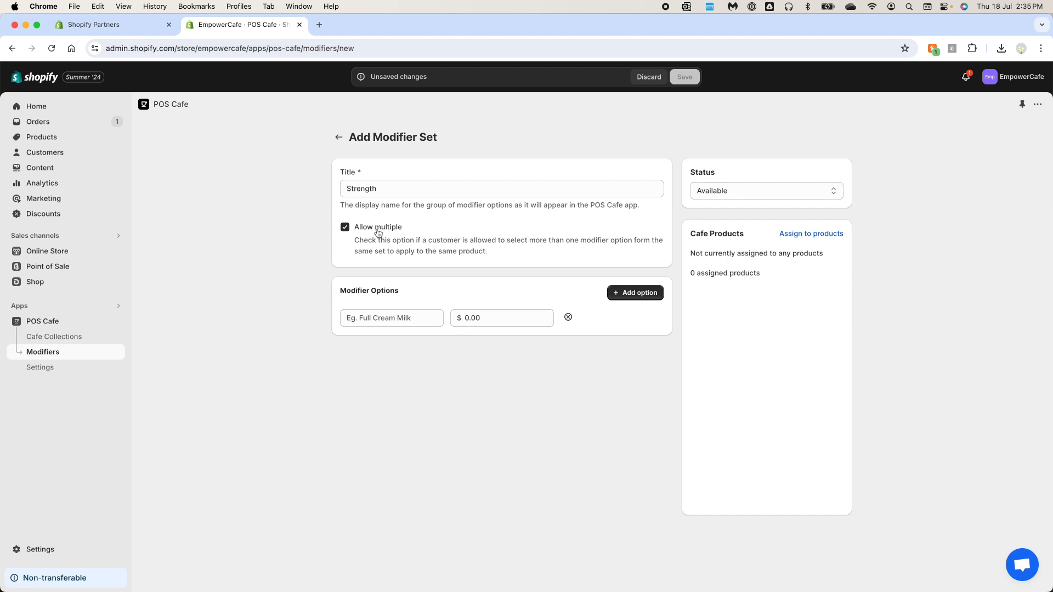
# Name the first option Regular and add a Decaf option priced at $0.50
pyautogui.click(412, 320)
pyautogui.write('Regular')
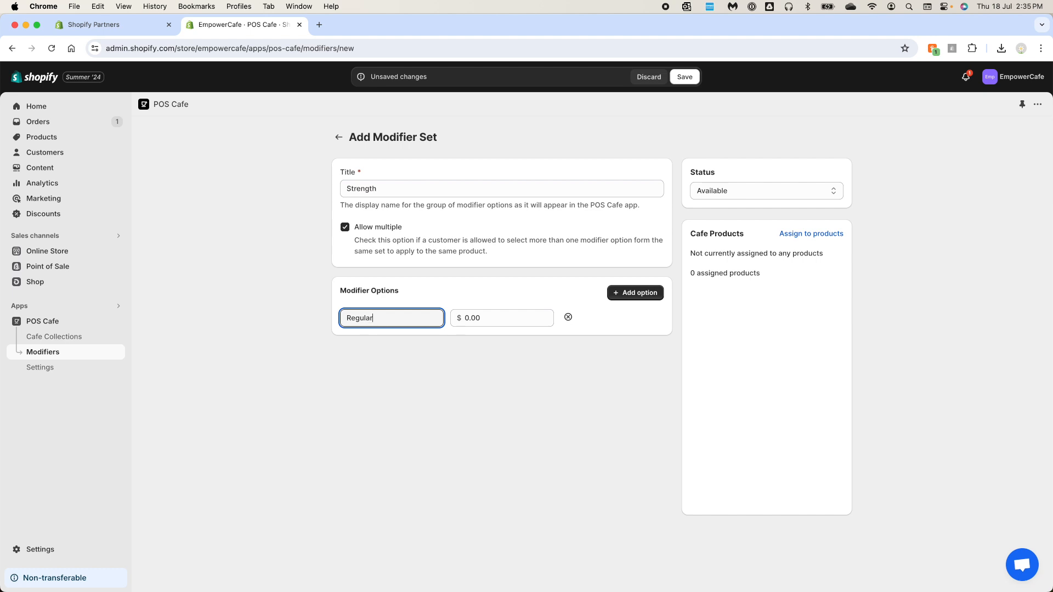
pyautogui.moveTo(390, 321); pyautogui.dragTo(307, 312)
pyautogui.click(636, 295)
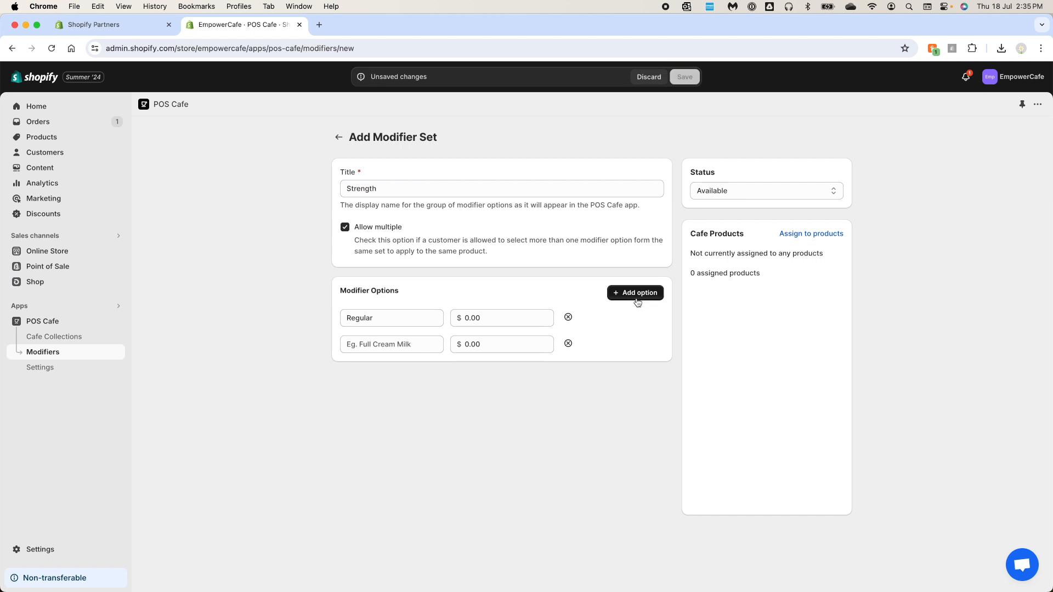
pyautogui.click(424, 346)
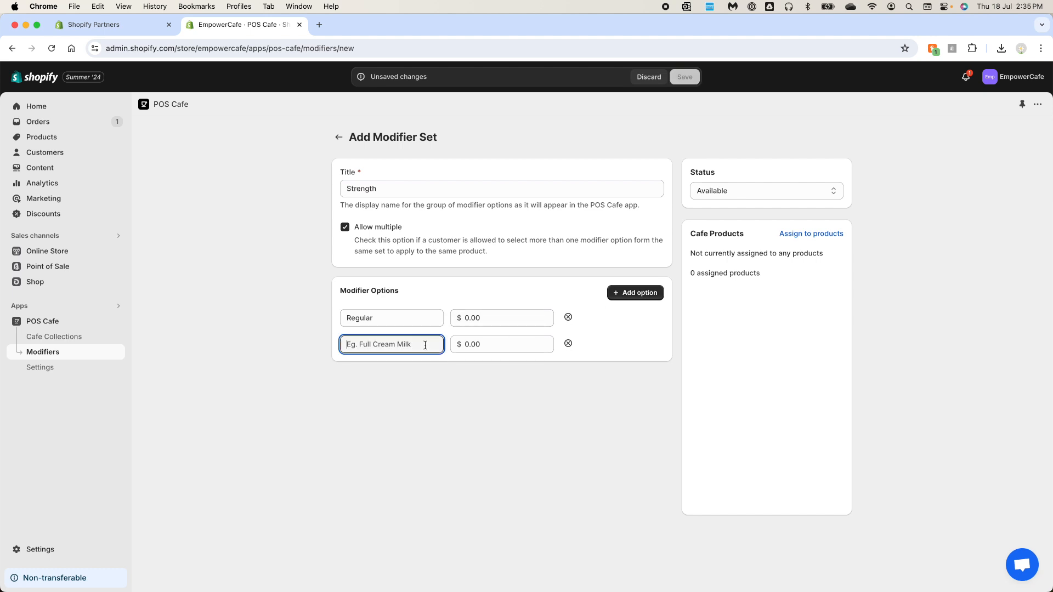
pyautogui.write('Decaf')
pyautogui.press('Tab')
pyautogui.write('0.5')
# Add a Double Shot option priced at $0.50
pyautogui.click(636, 293)
pyautogui.click(429, 368)
pyautogui.write('Double Shot')
pyautogui.press('Tab')
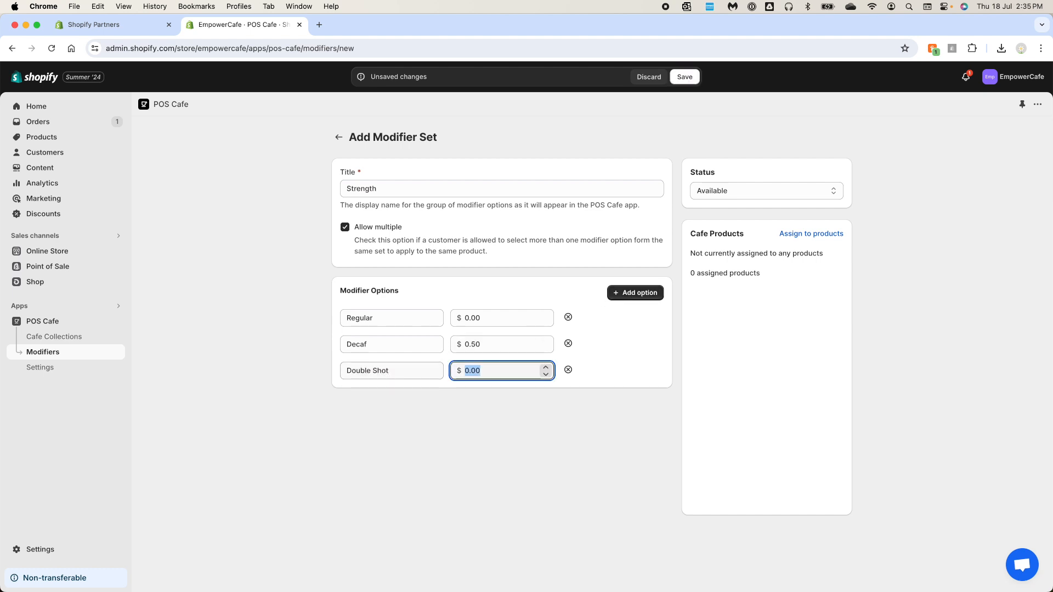
pyautogui.write('0.5')
# Add a Triple Shot option priced at $1
pyautogui.click(629, 292)
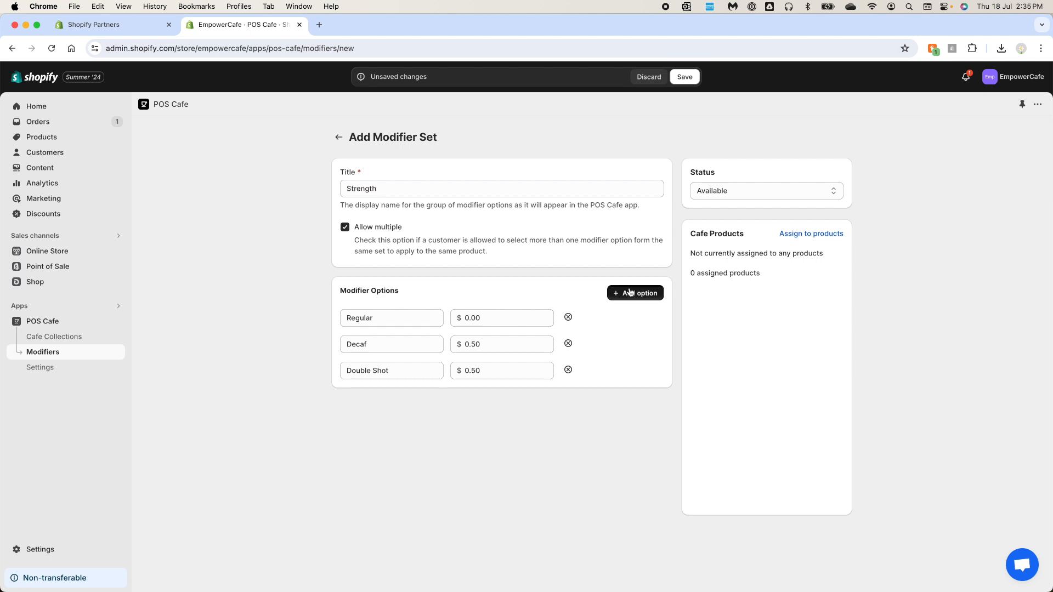
pyautogui.click(412, 395)
pyautogui.write('Triple Shot')
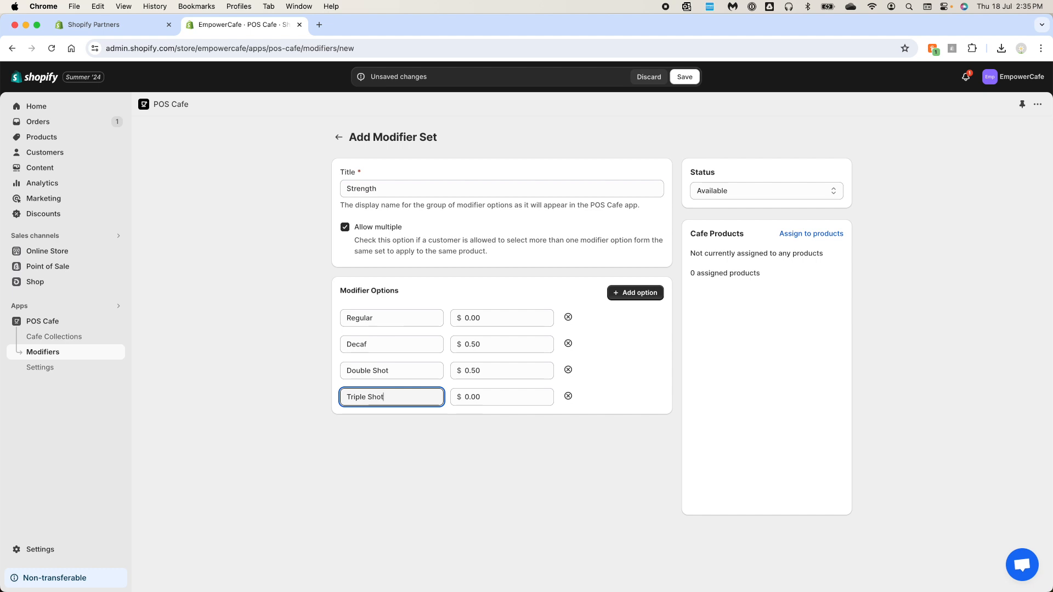
pyautogui.press('Tab')
pyautogui.write('1')
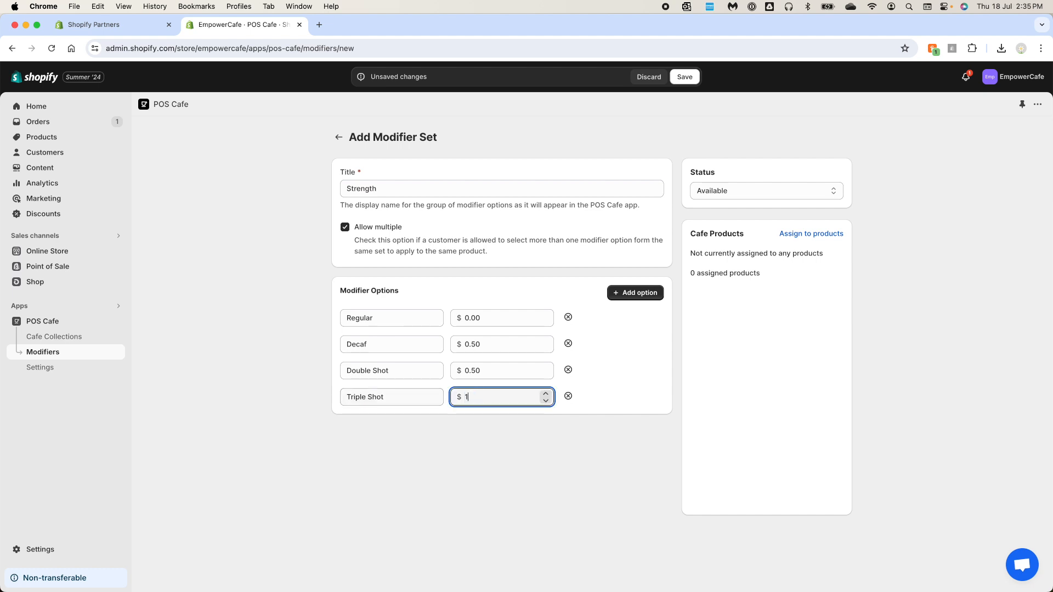
# Add a 1/2 Strength option at no extra cost
pyautogui.click(628, 292)
pyautogui.click(392, 424)
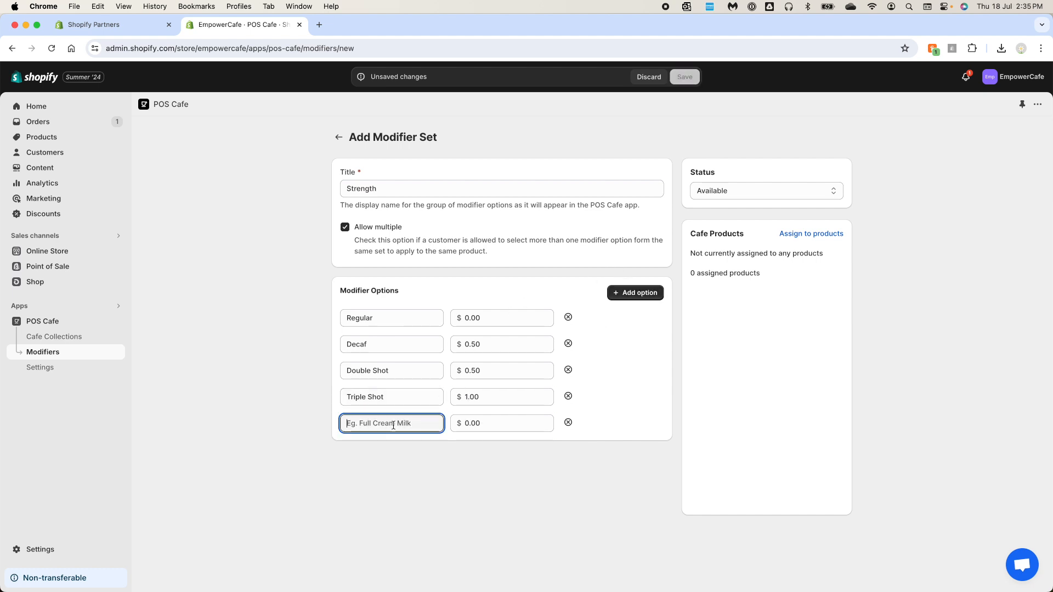
pyautogui.write('1/2 Strength')
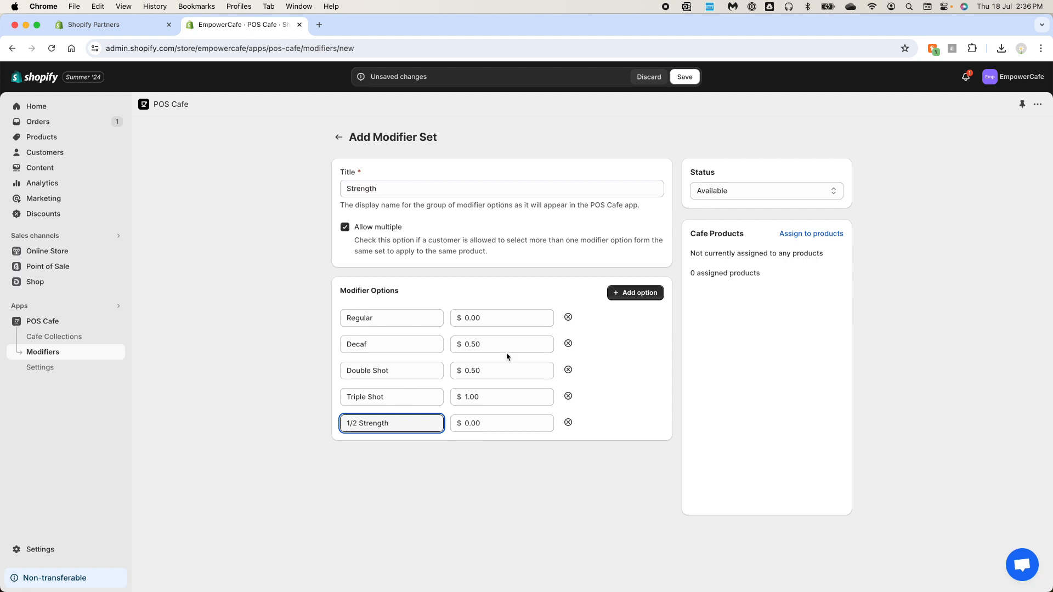
# Assign the Strength set to seven coffee products including Americano, Cappuccino, Espresso and Flat White, save, and sync changes with POS
pyautogui.click(806, 235)
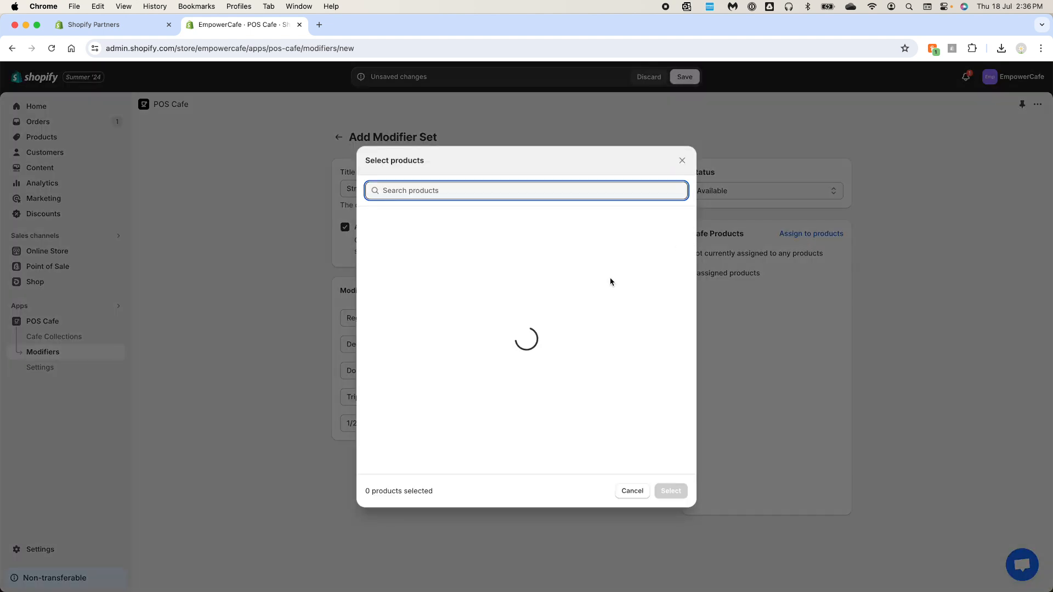
pyautogui.click(371, 223)
pyautogui.click(372, 317)
pyautogui.click(373, 376)
pyautogui.click(378, 403)
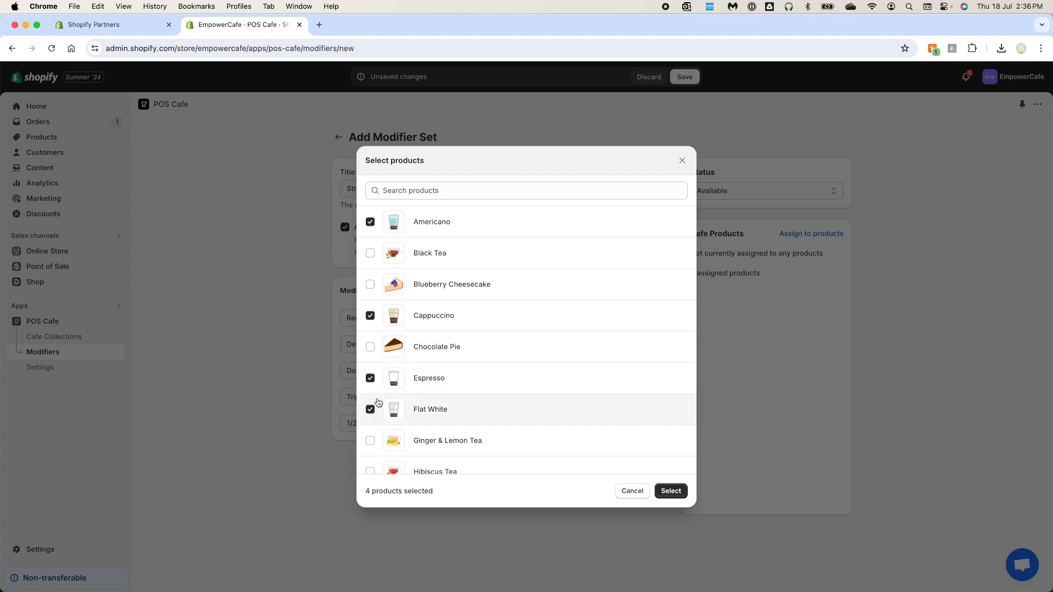
pyautogui.scroll(-3, 377, 404)
pyautogui.scroll(-5, 593, 435)
pyautogui.click(370, 337)
pyautogui.click(371, 307)
pyautogui.click(370, 368)
pyautogui.click(671, 490)
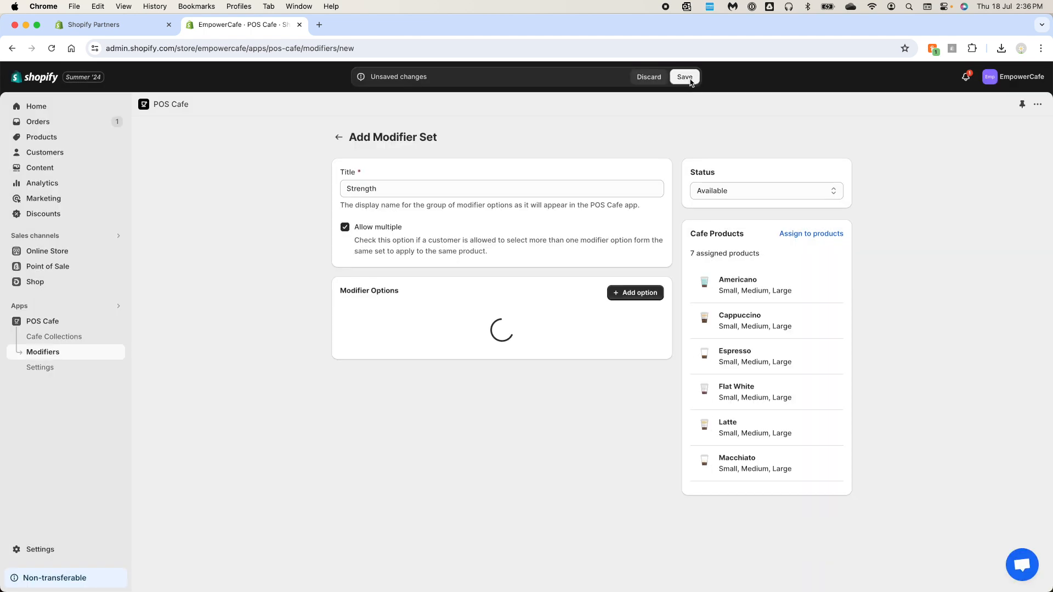
pyautogui.click(684, 77)
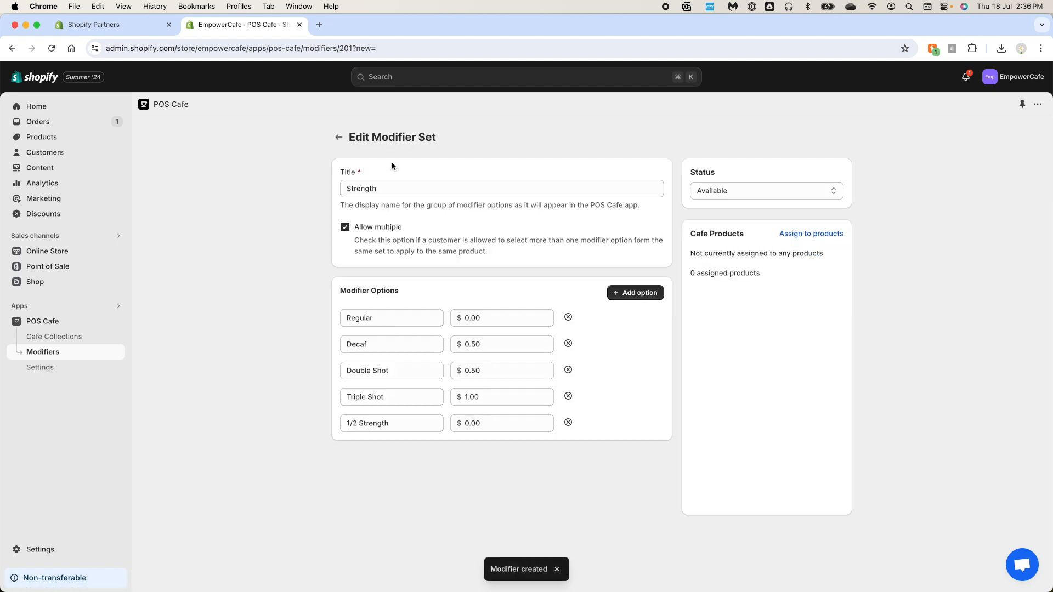
pyautogui.click(339, 138)
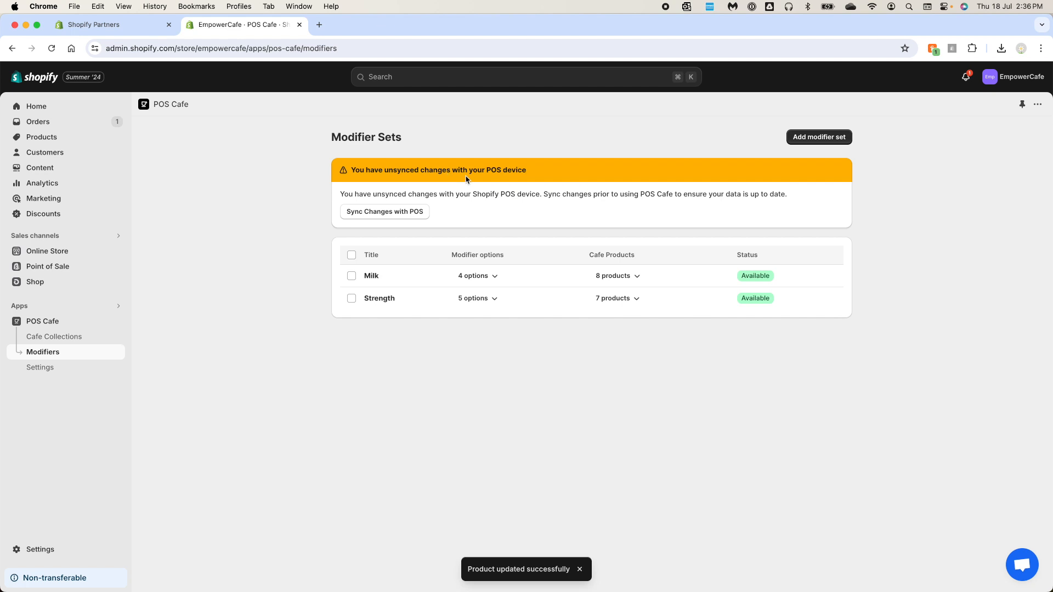
pyautogui.click(403, 217)
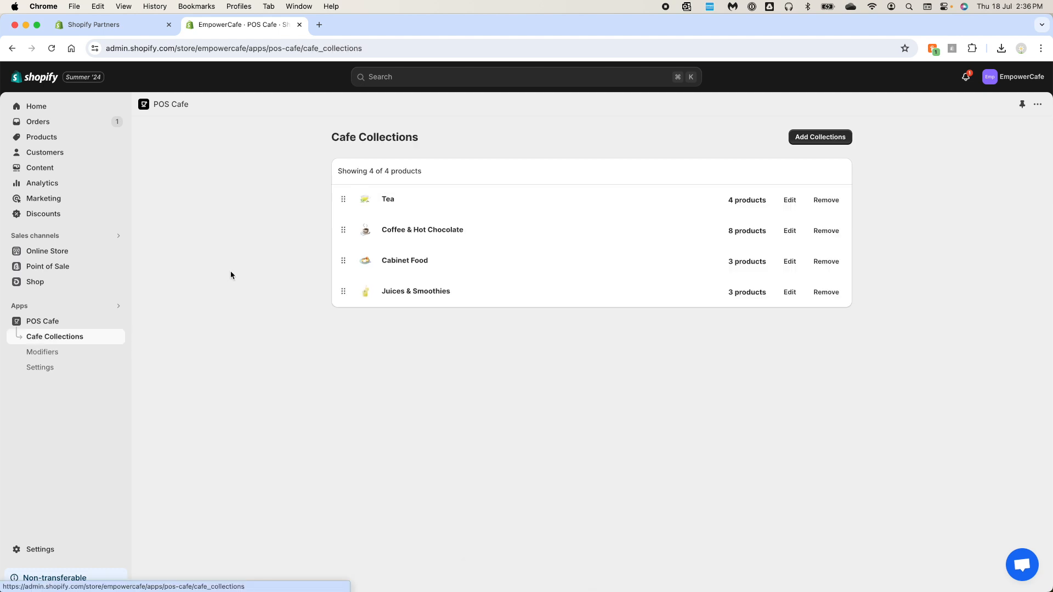
# Open Cappuccino's product modifiers in the Coffee & Hot Chocolate collection and save its Milk and Strength sets
pyautogui.click(430, 234)
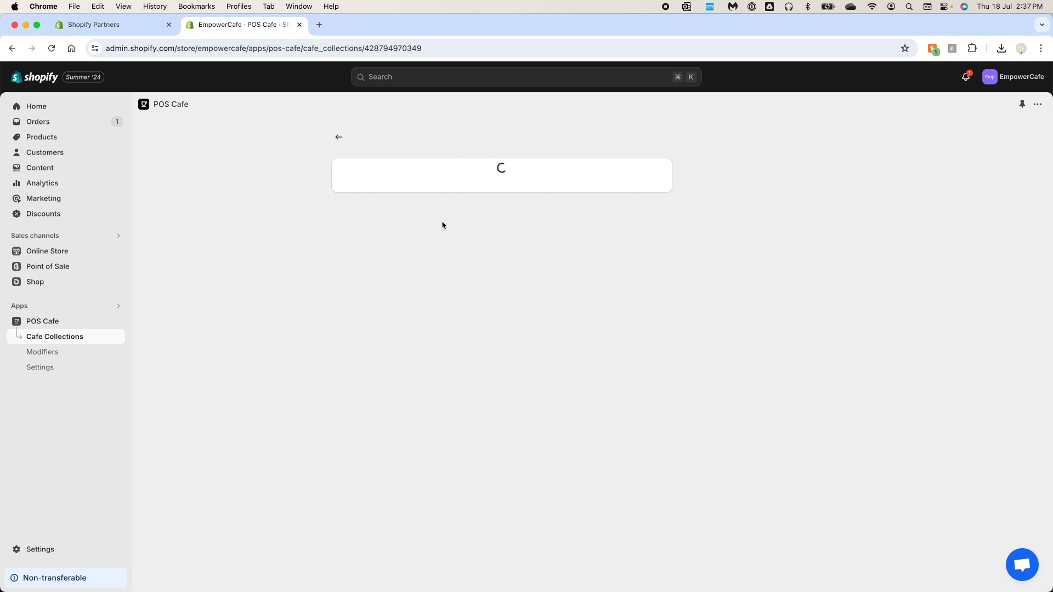
pyautogui.click(591, 204)
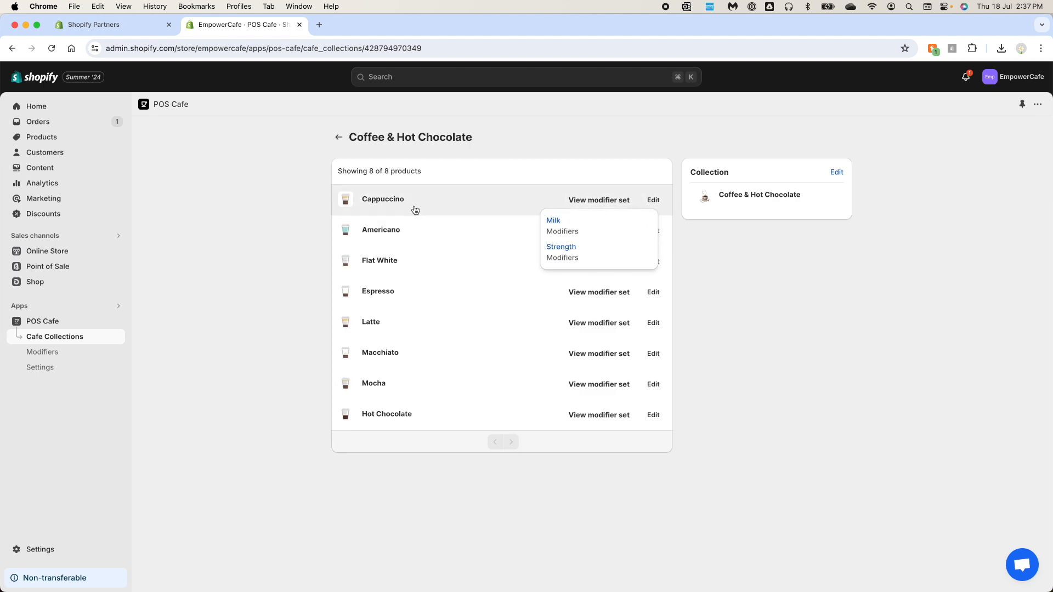
pyautogui.click(392, 201)
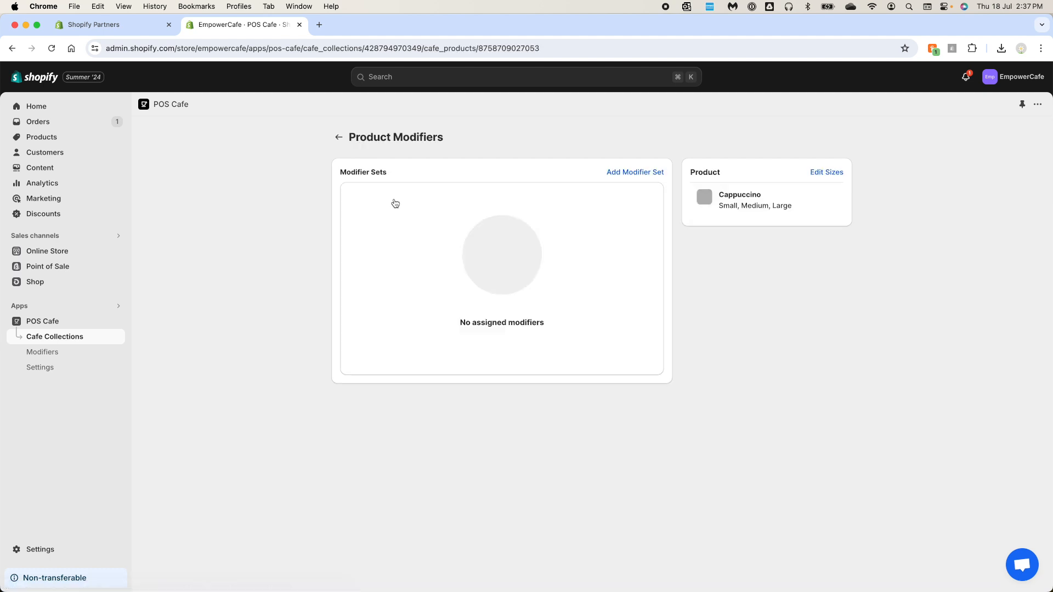
pyautogui.moveTo(352, 207)
pyautogui.mouseDown()
pyautogui.moveTo(352, 237)
pyautogui.moveTo(352, 202)
pyautogui.mouseUp()
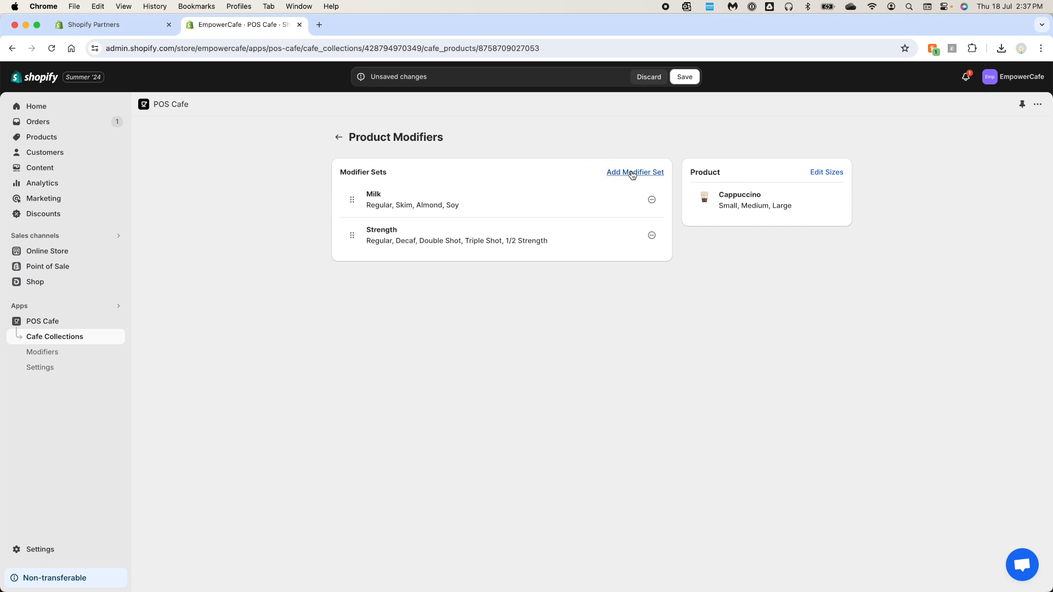
pyautogui.click(684, 78)
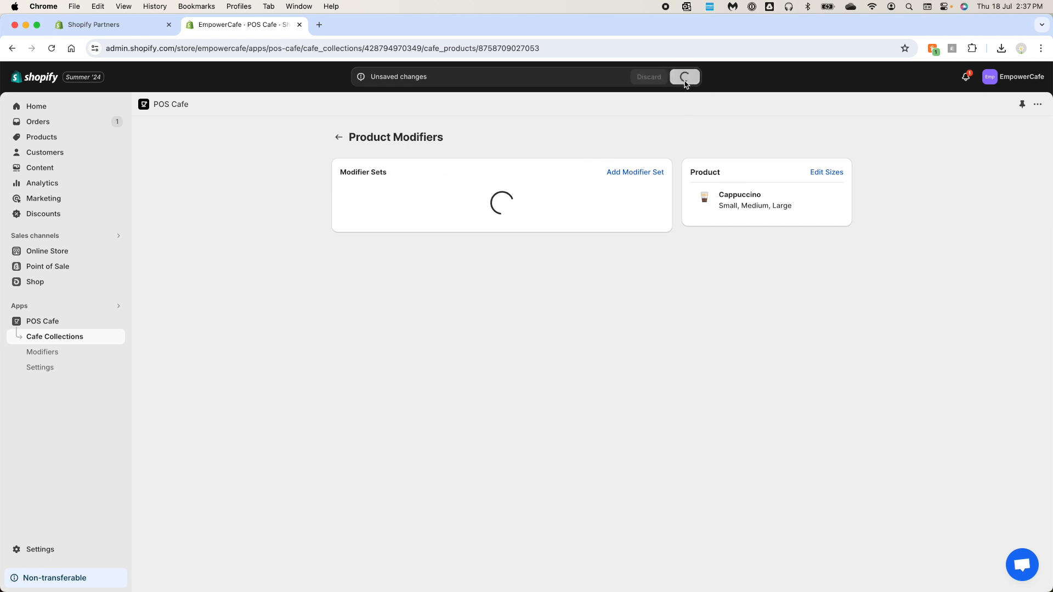
# Return to the collection and open the POS Cafe settings to review the Product Search device setting
pyautogui.click(338, 137)
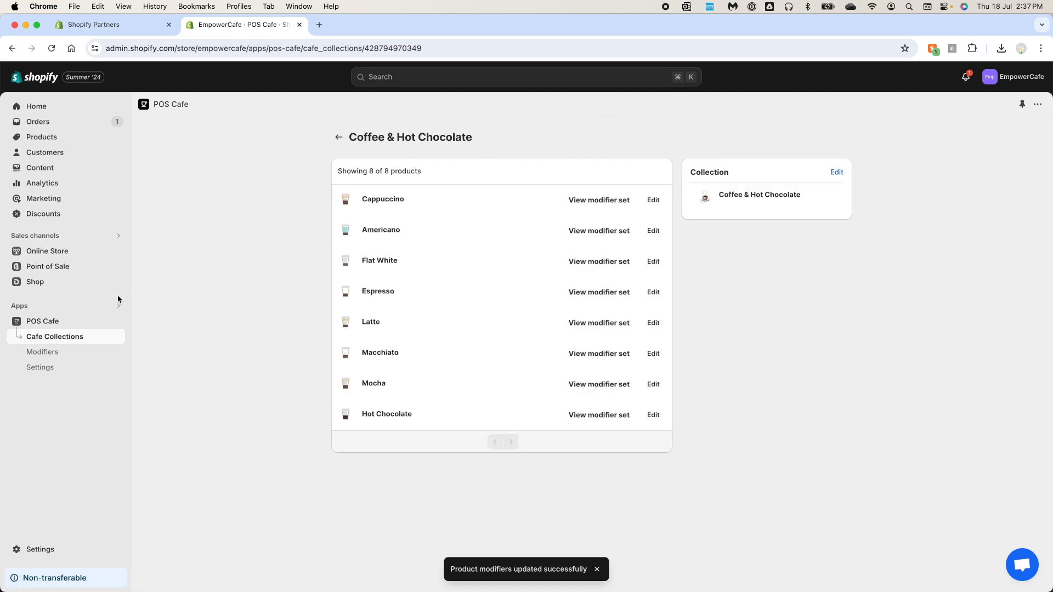
pyautogui.click(54, 368)
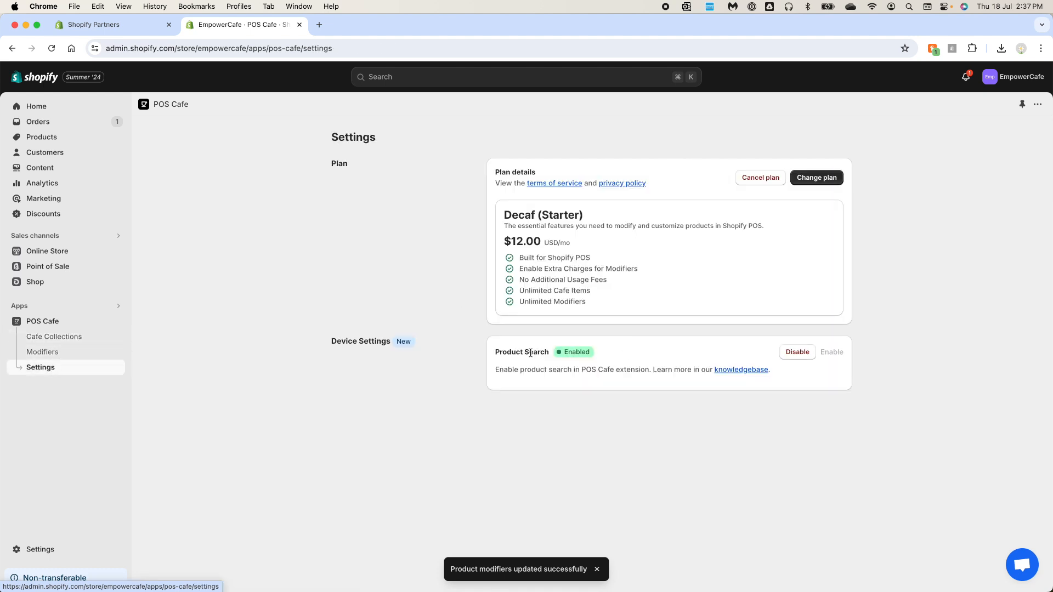
pyautogui.moveTo(499, 351); pyautogui.dragTo(552, 356)
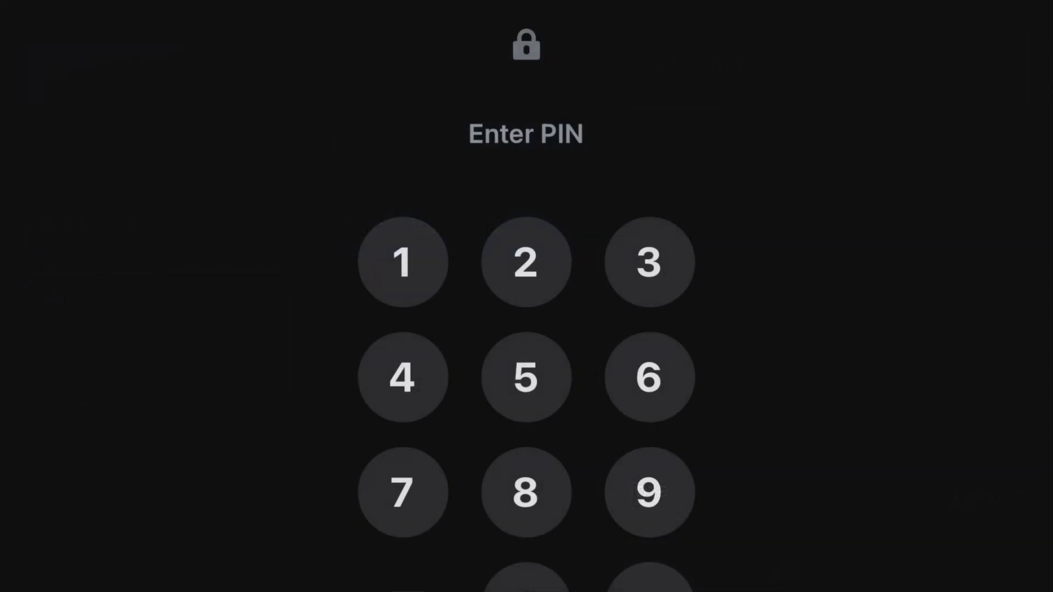
# Switch to Shopify POS and add the POS Cafe app extension as a tile on the home screen
pyautogui.click(526, 584)
pyautogui.click(527, 585)
pyautogui.click(527, 585)
pyautogui.click(526, 584)
pyautogui.click(650, 584)
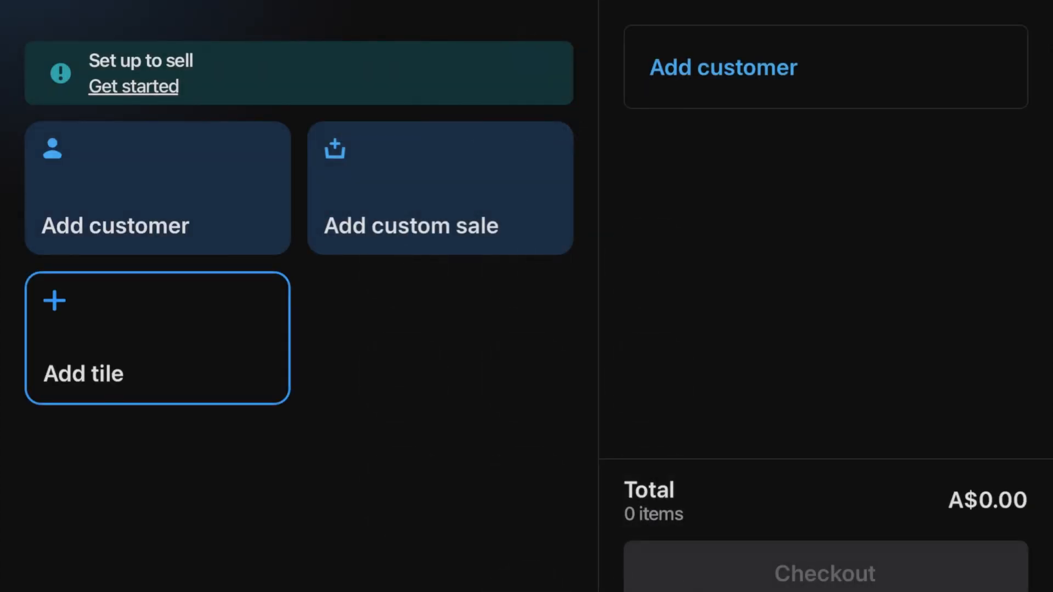
pyautogui.click(157, 338)
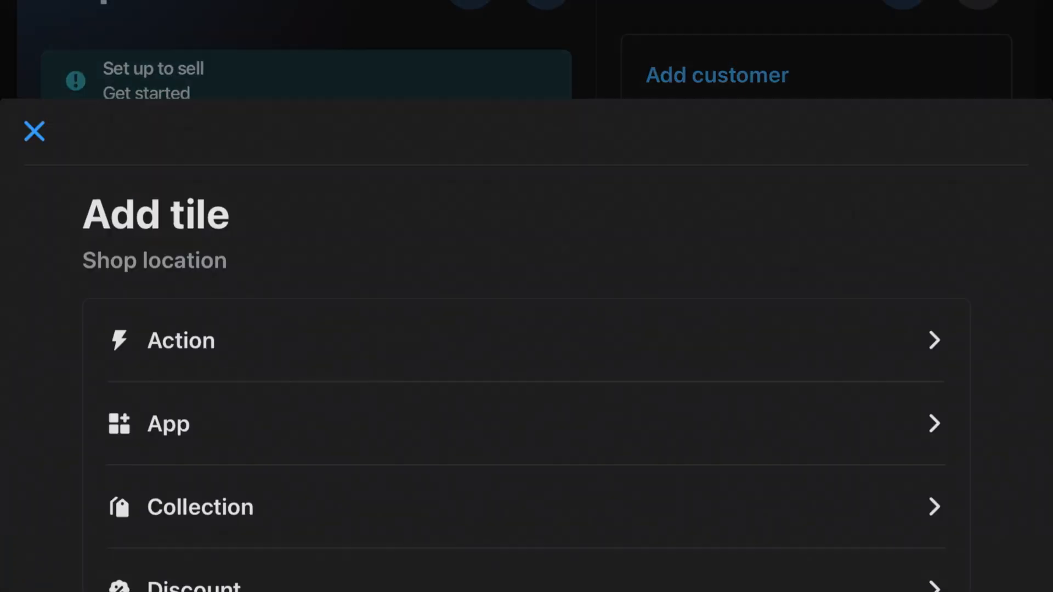
pyautogui.click(168, 272)
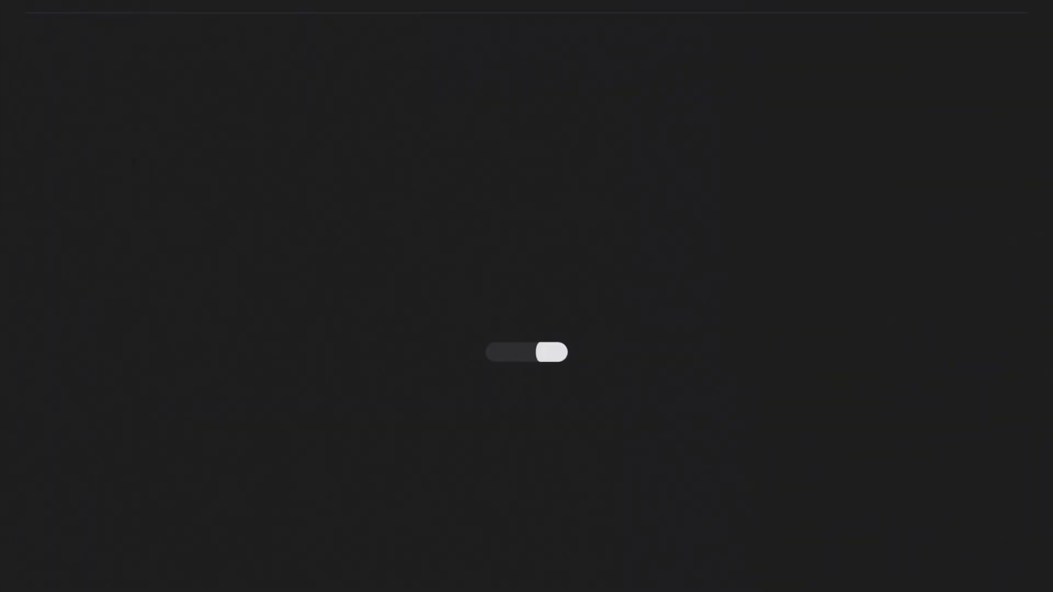
pyautogui.click(416, 199)
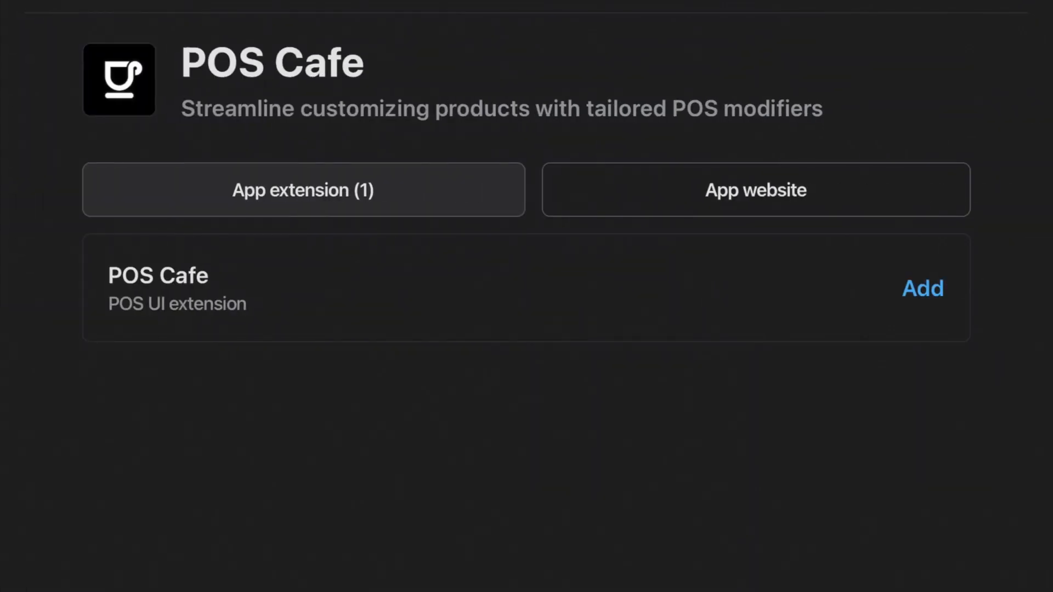
pyautogui.click(923, 289)
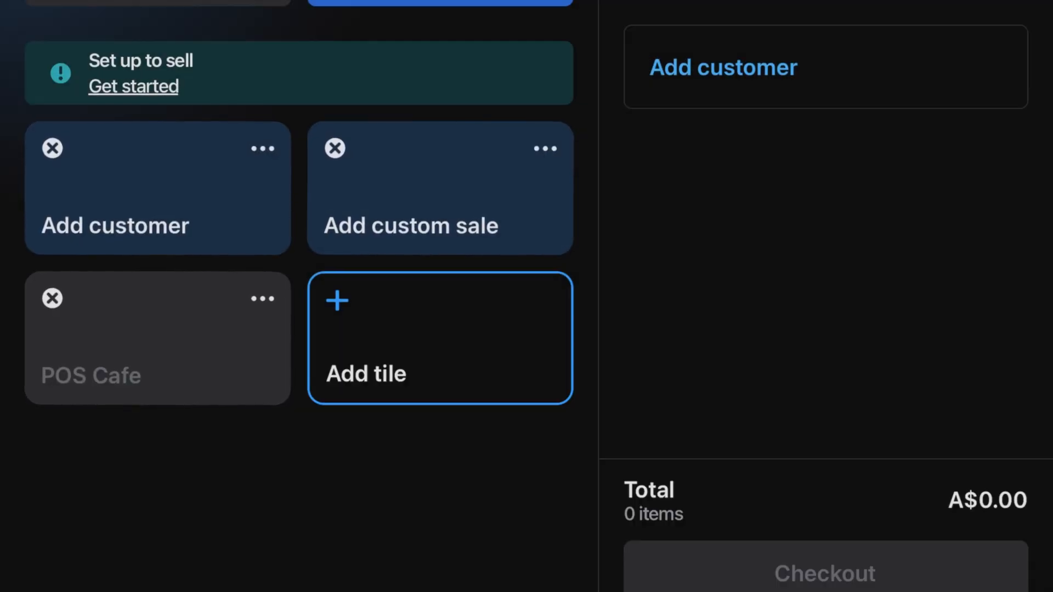
pyautogui.click(440, 3)
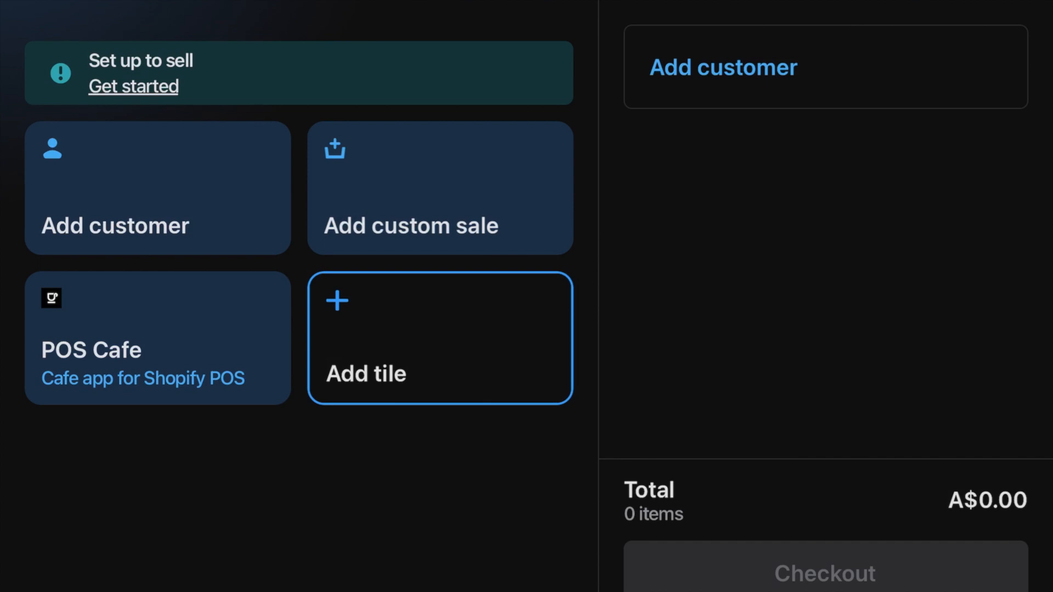
# Open the POS Cafe tile and browse the Coffee & Hot Chocolate collection's products
pyautogui.click(158, 339)
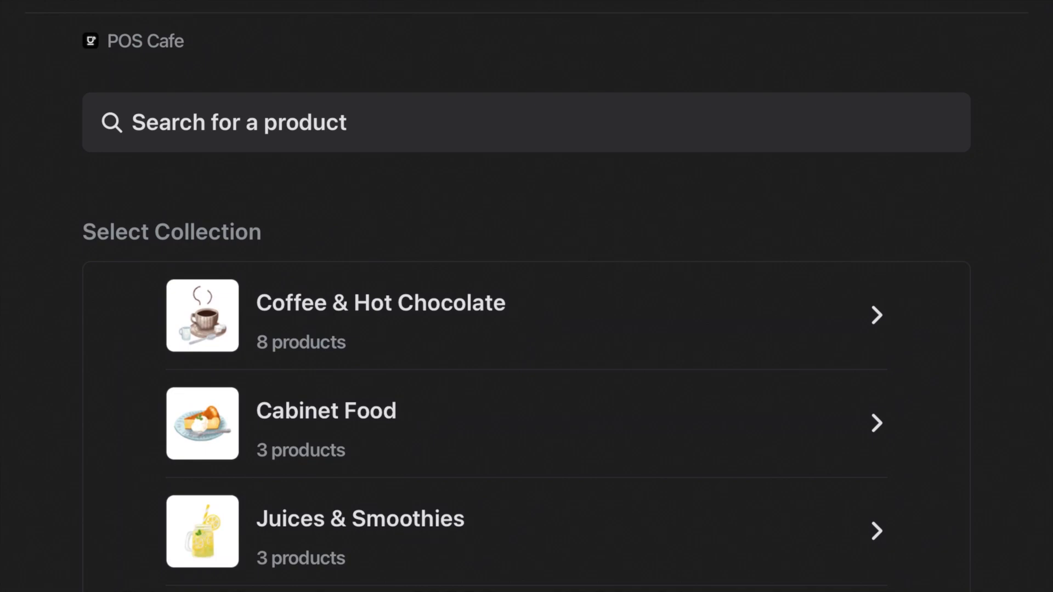
pyautogui.scroll(-2, 527, 340)
pyautogui.scroll(1, 526, 340)
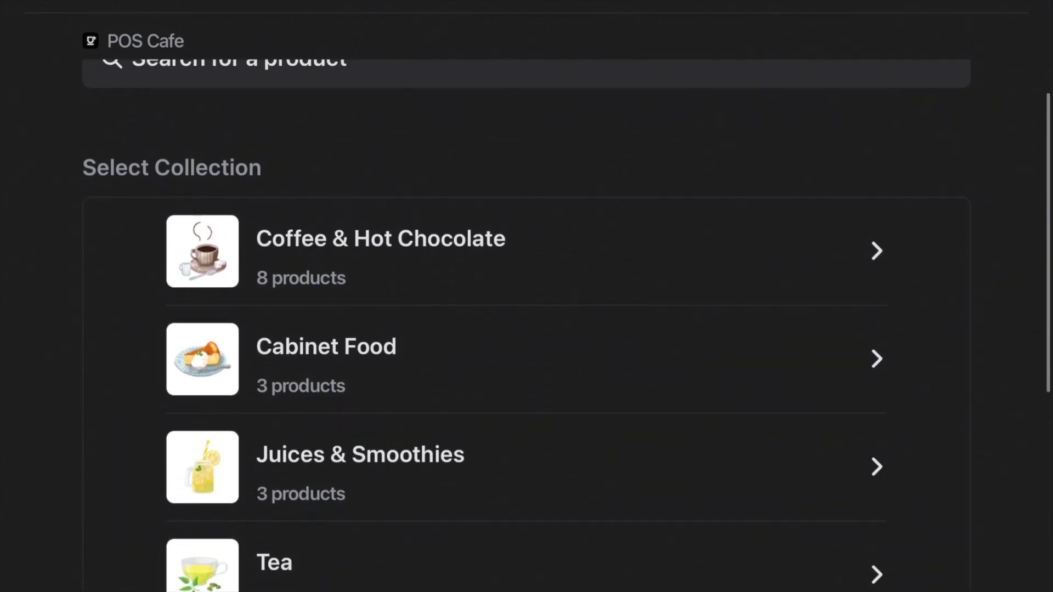
pyautogui.click(527, 252)
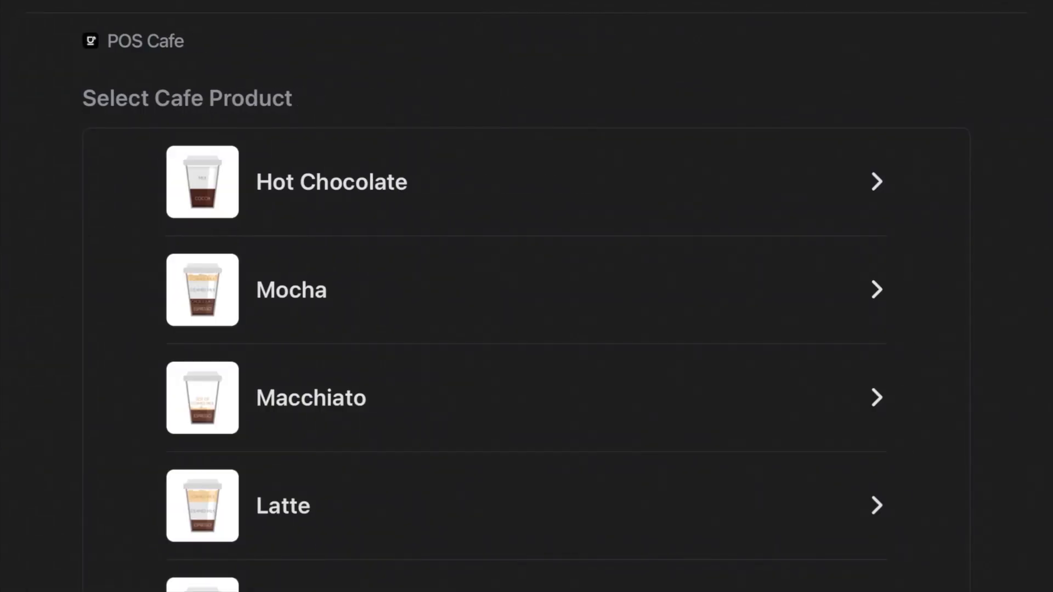
pyautogui.scroll(-2, 527, 329)
pyautogui.scroll(2, 526, 330)
pyautogui.scroll(-5, 527, 329)
pyautogui.scroll(3, 526, 329)
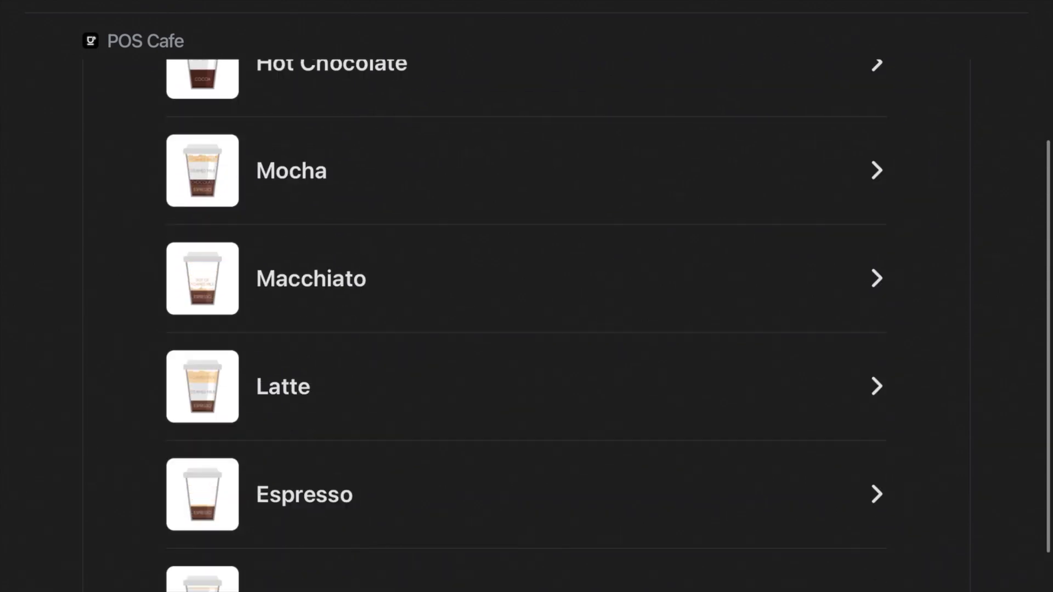
pyautogui.scroll(3, 526, 329)
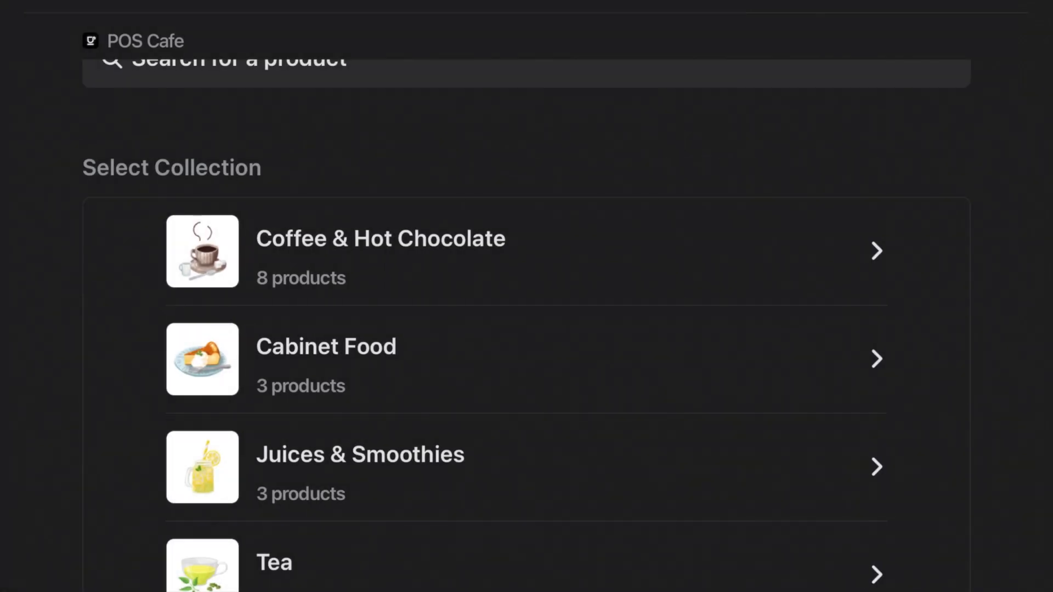
pyautogui.scroll(2, 526, 329)
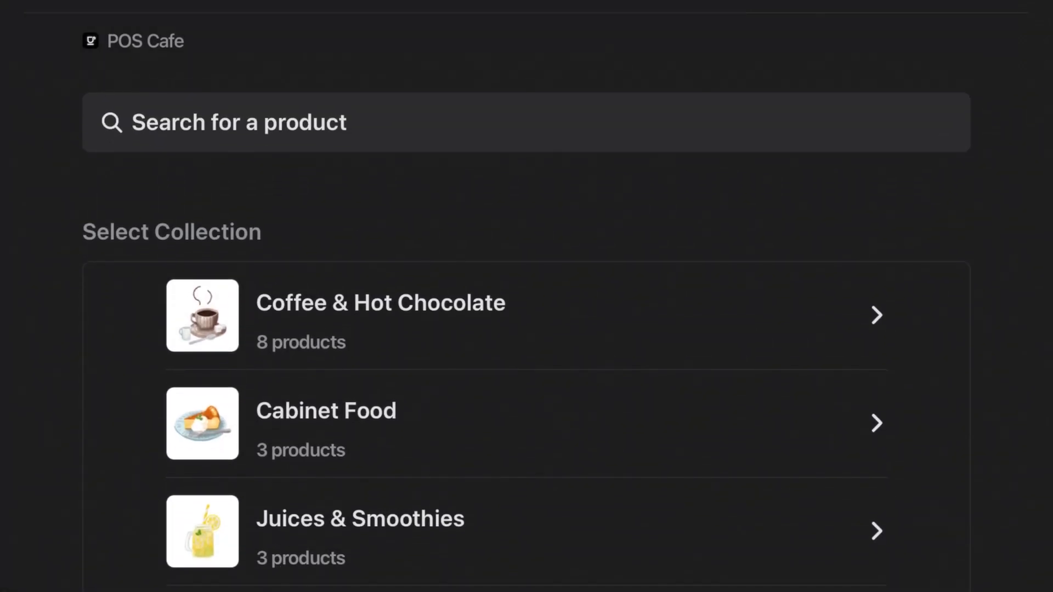
# Search for "cap", open Cappuccino, and set its size to Medium
pyautogui.click(527, 122)
pyautogui.write('cap')
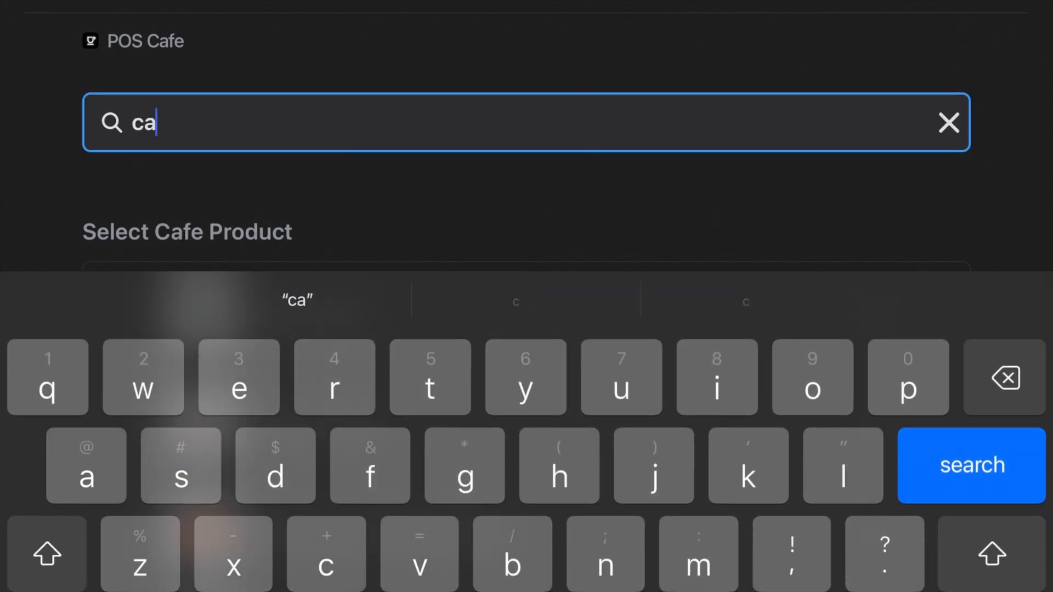
pyautogui.press('Return')
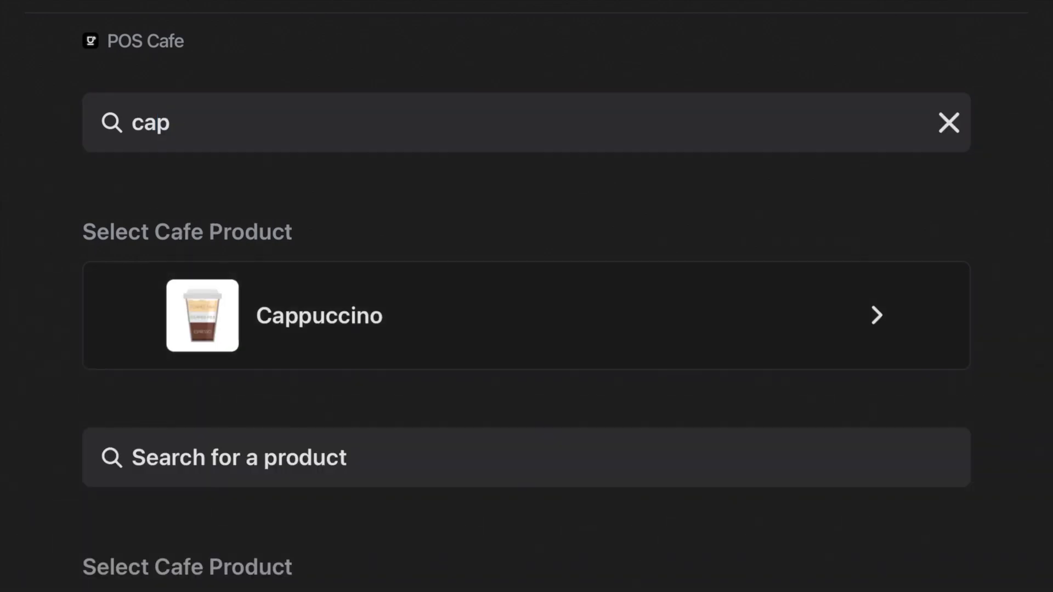
pyautogui.click(527, 315)
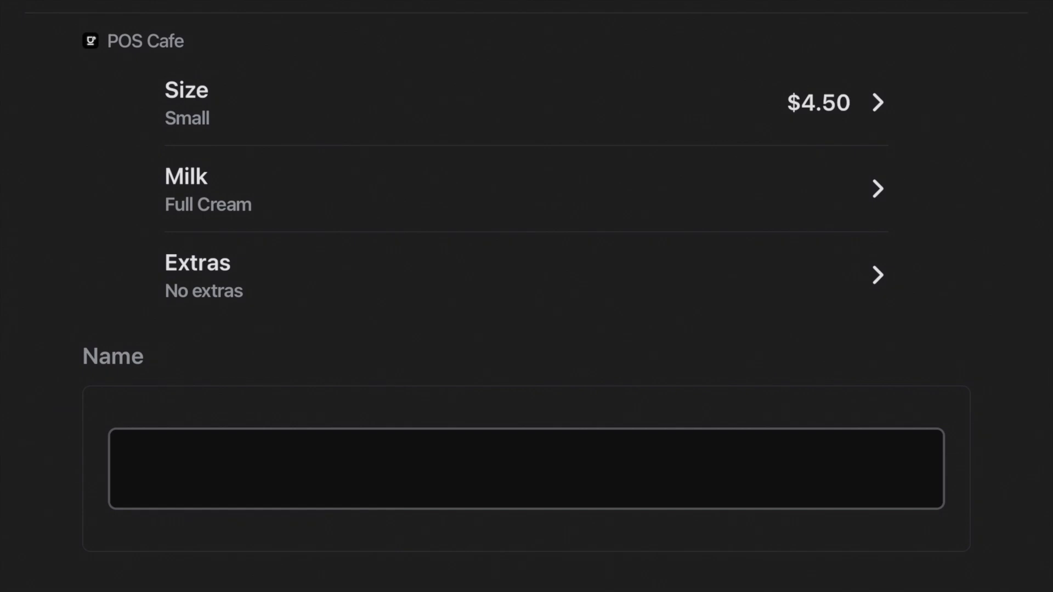
pyautogui.click(526, 103)
pyautogui.click(860, 248)
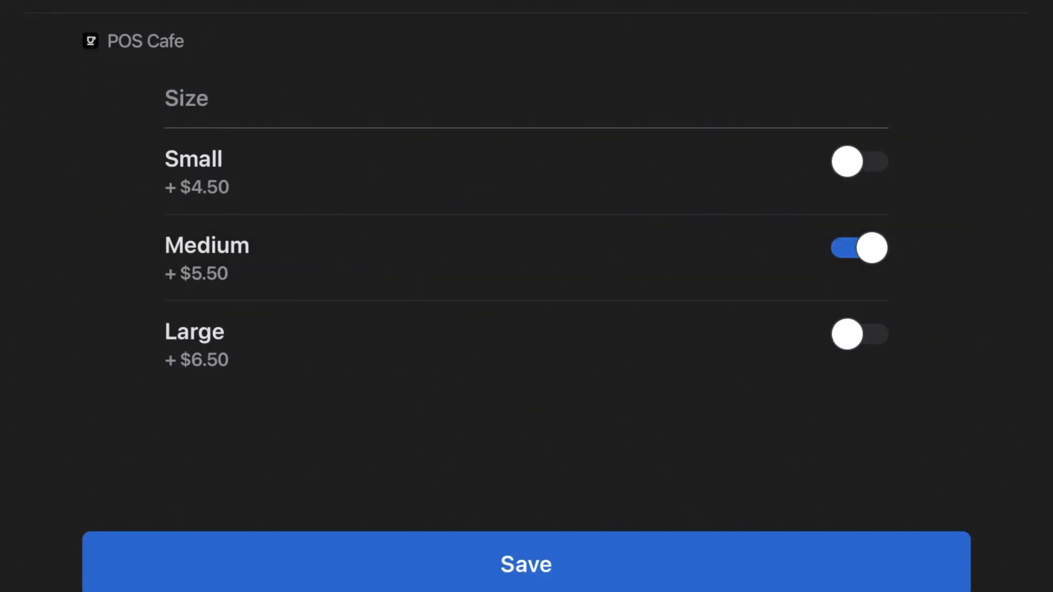
pyautogui.click(526, 564)
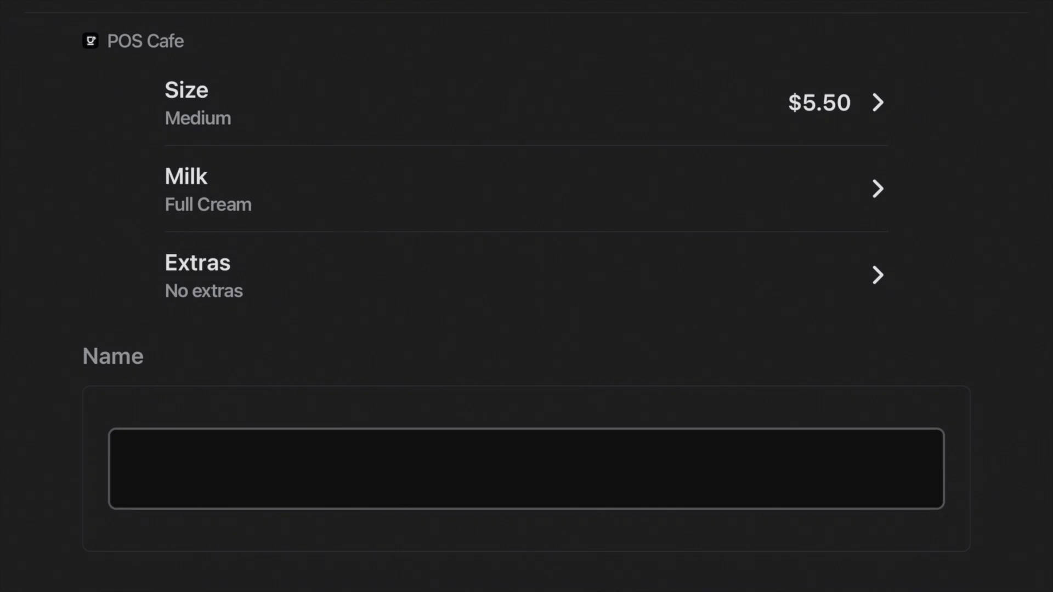
# Choose Lactose Free milk and add Marshmallows and Whipped Cream extras to the Cappuccino
pyautogui.click(527, 190)
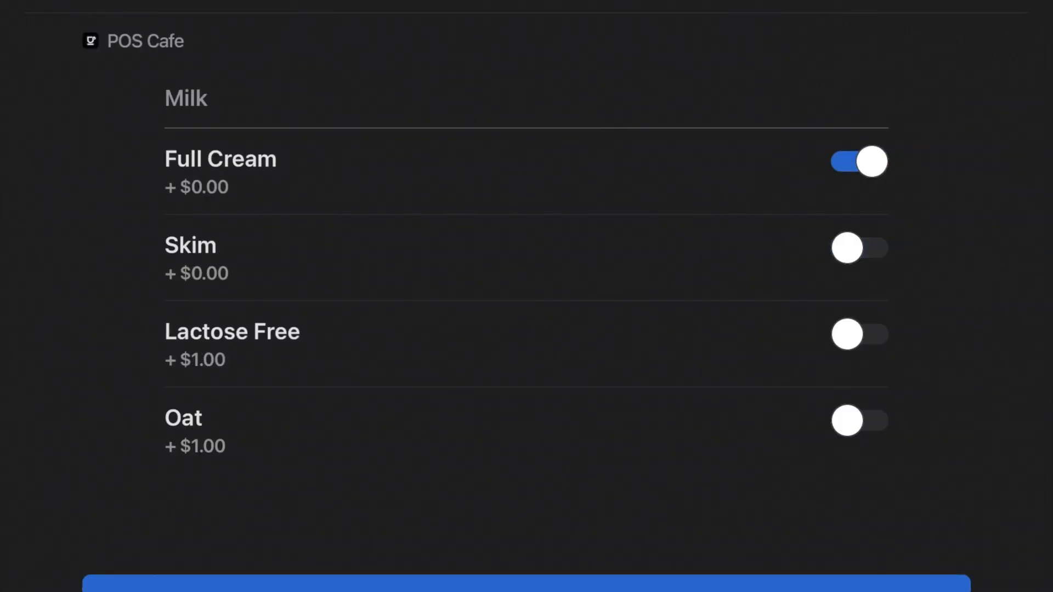
pyautogui.click(859, 334)
pyautogui.click(527, 583)
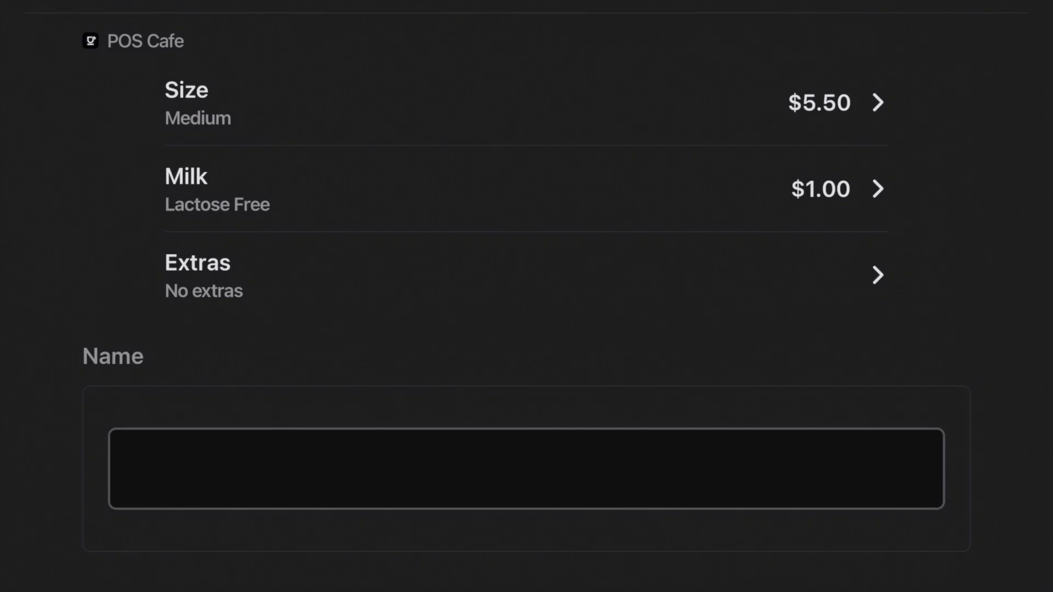
pyautogui.click(527, 275)
pyautogui.click(860, 161)
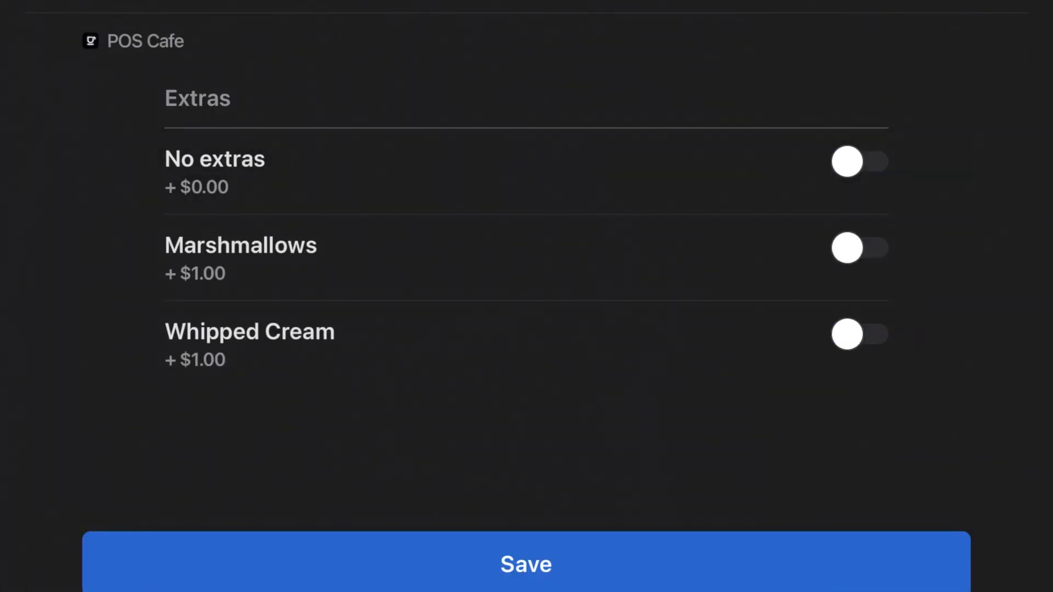
pyautogui.click(860, 248)
pyautogui.click(859, 334)
pyautogui.click(526, 565)
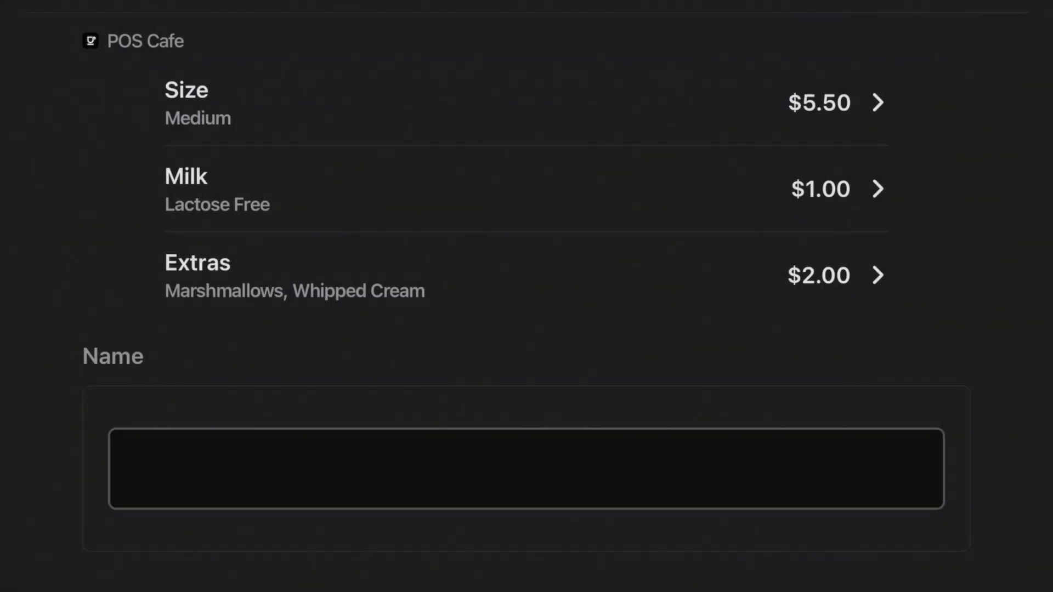
# Enter the note "BYO yellow cup" for the Cappuccino and add it to the cart
pyautogui.scroll(-3, 527, 329)
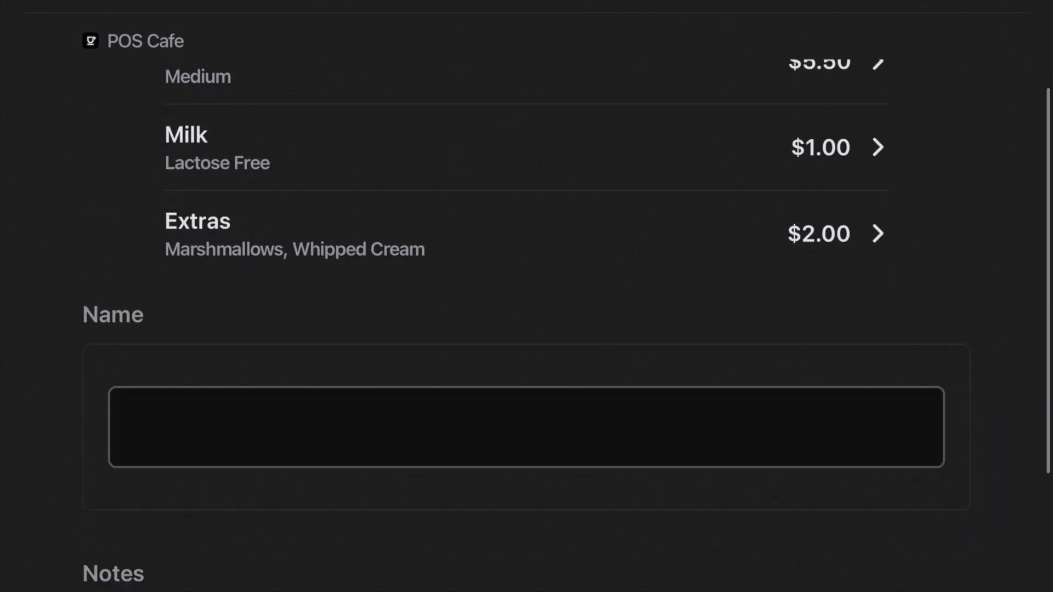
pyautogui.click(527, 299)
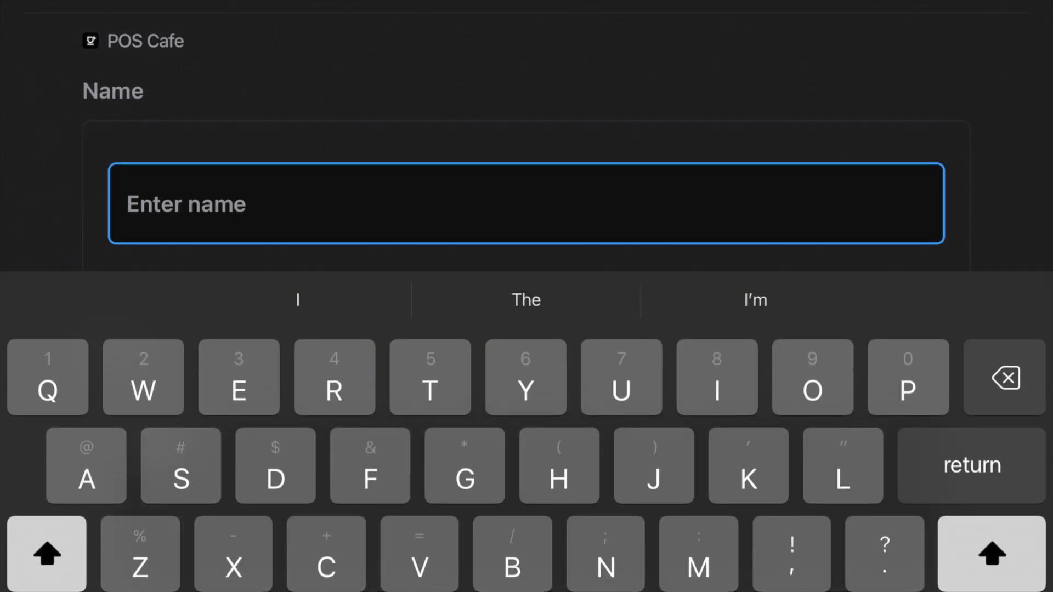
pyautogui.scroll(-4, 527, 165)
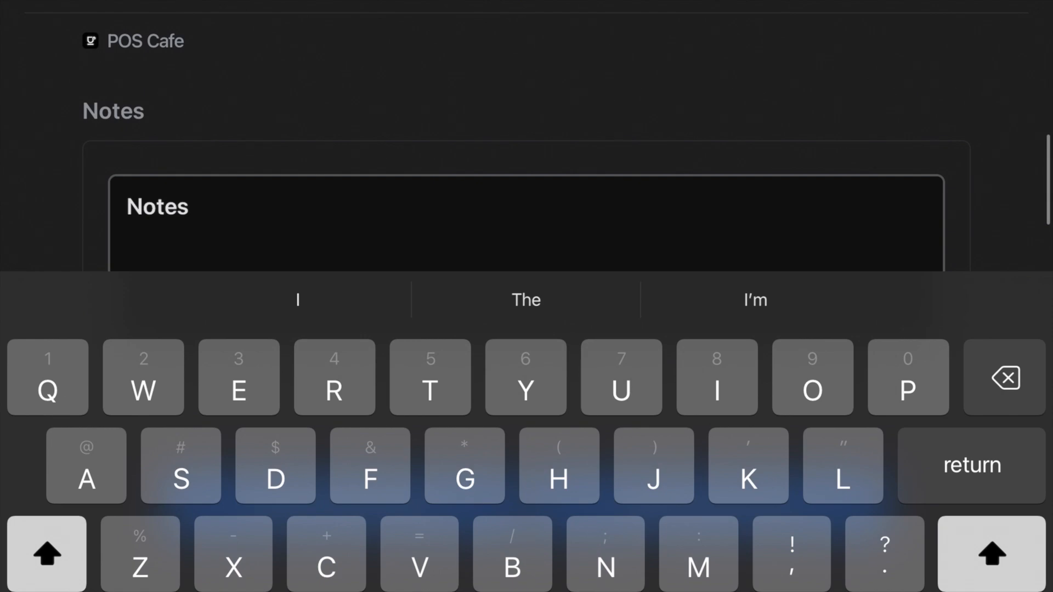
pyautogui.click(526, 224)
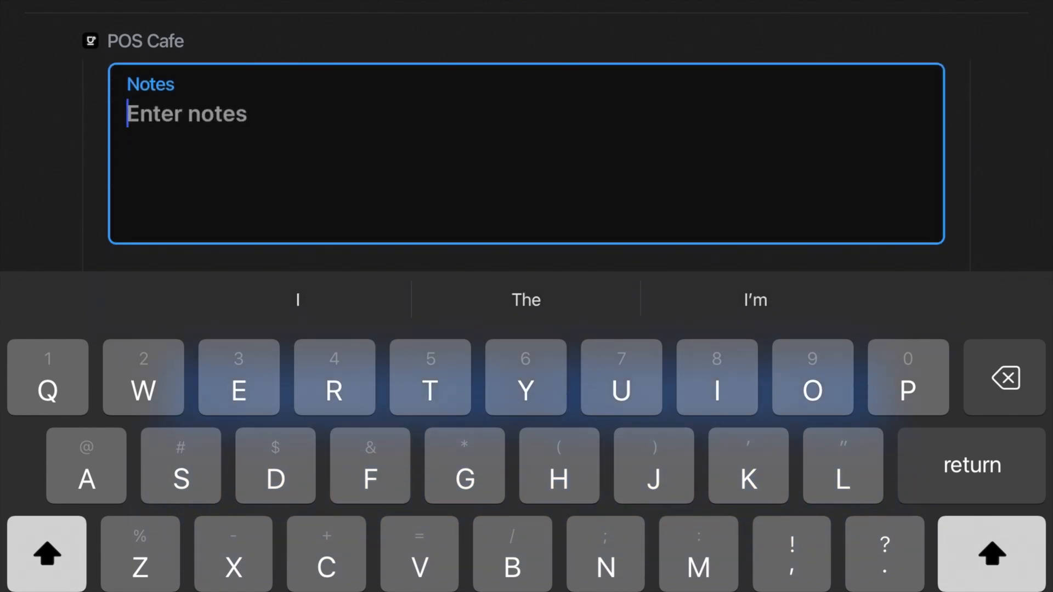
pyautogui.write('Byo y')
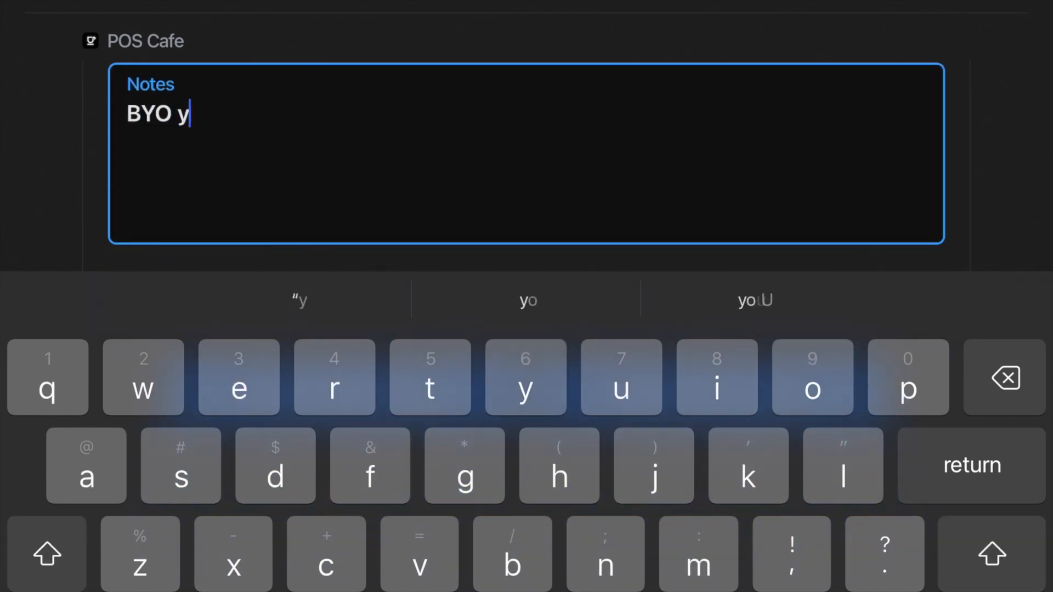
pyautogui.write('ellow cup')
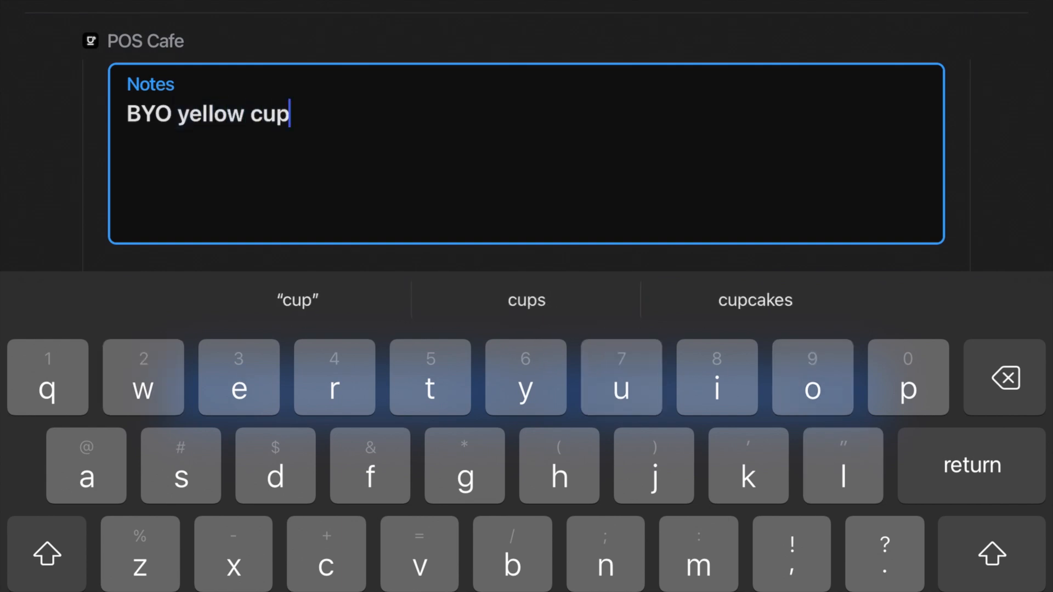
pyautogui.press('Escape')
pyautogui.scroll(-5, 527, 329)
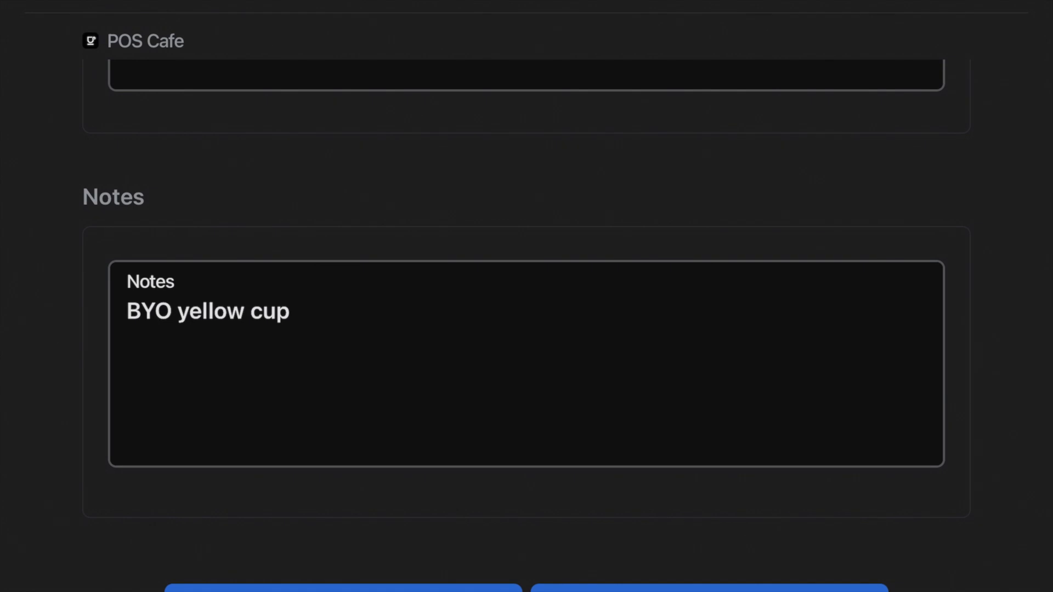
pyautogui.click(343, 588)
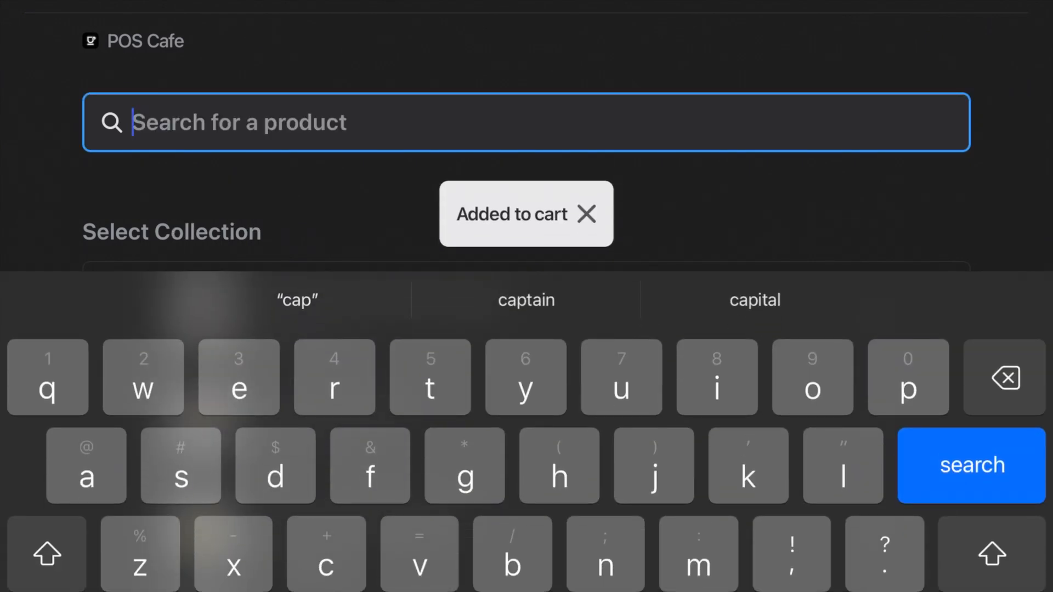
# Add a Chocolate Pie with the Whipped cream cabinet extra to the cart and start checkout
pyautogui.press('Escape')
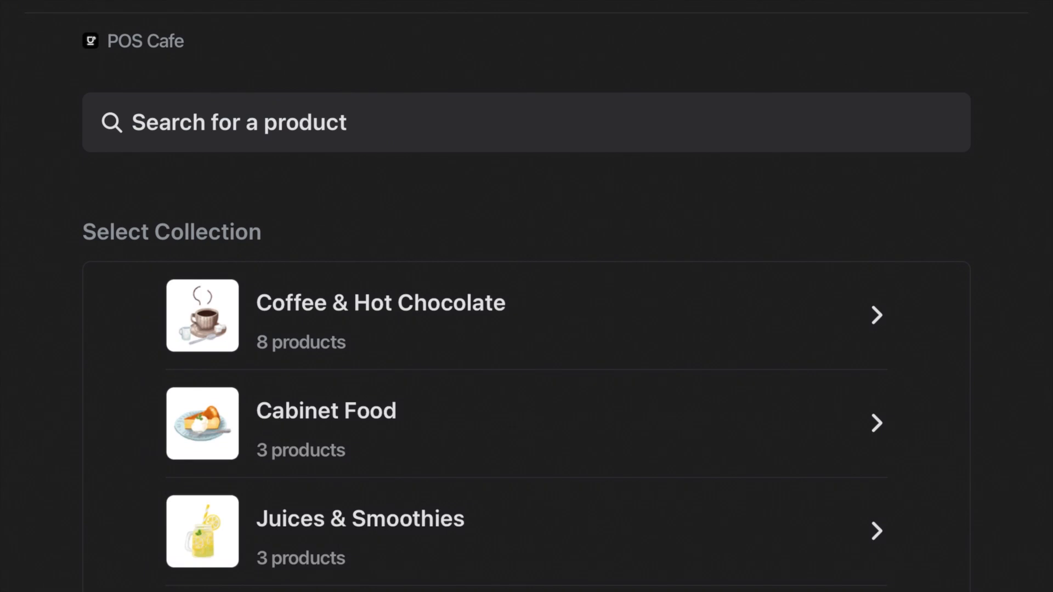
pyautogui.click(384, 303)
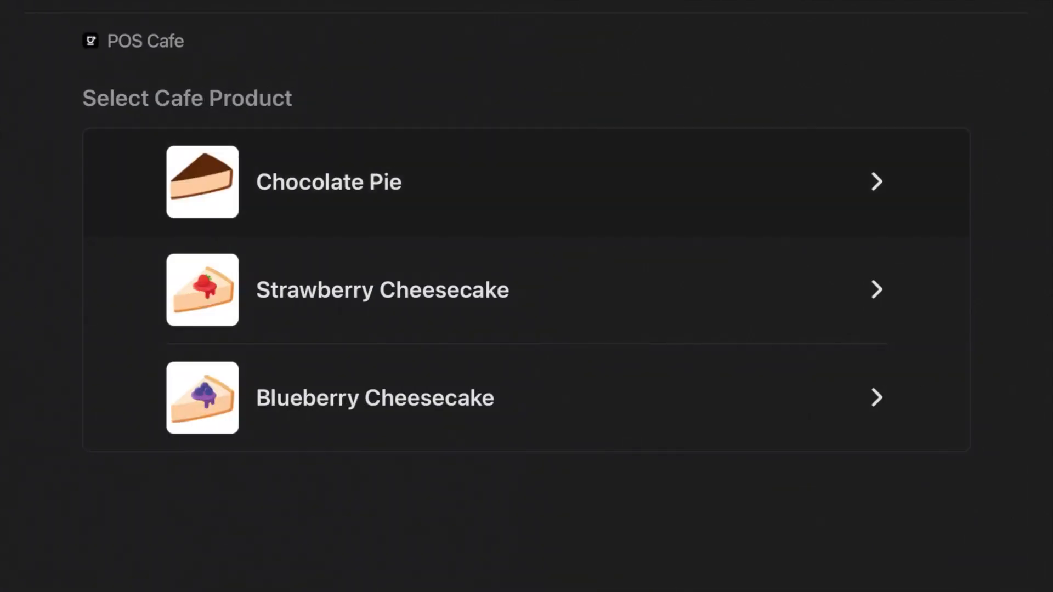
pyautogui.click(527, 182)
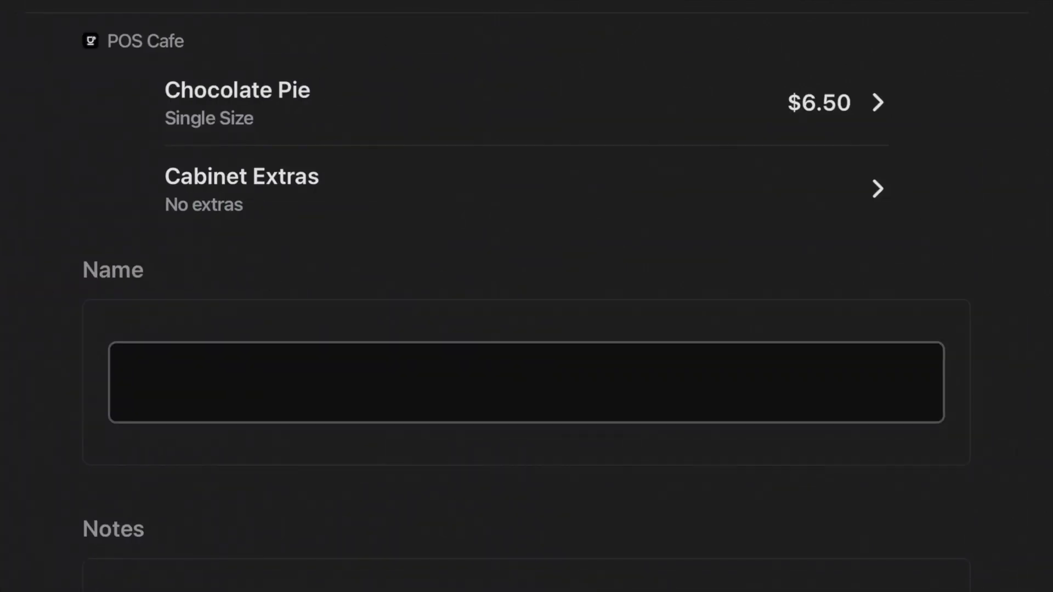
pyautogui.click(526, 189)
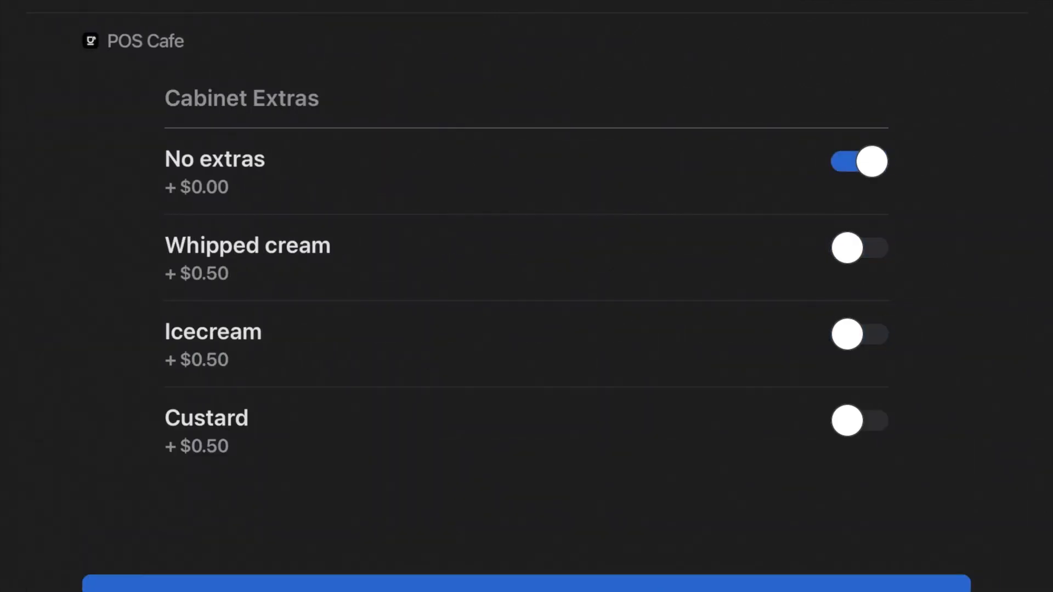
pyautogui.click(860, 161)
pyautogui.click(860, 248)
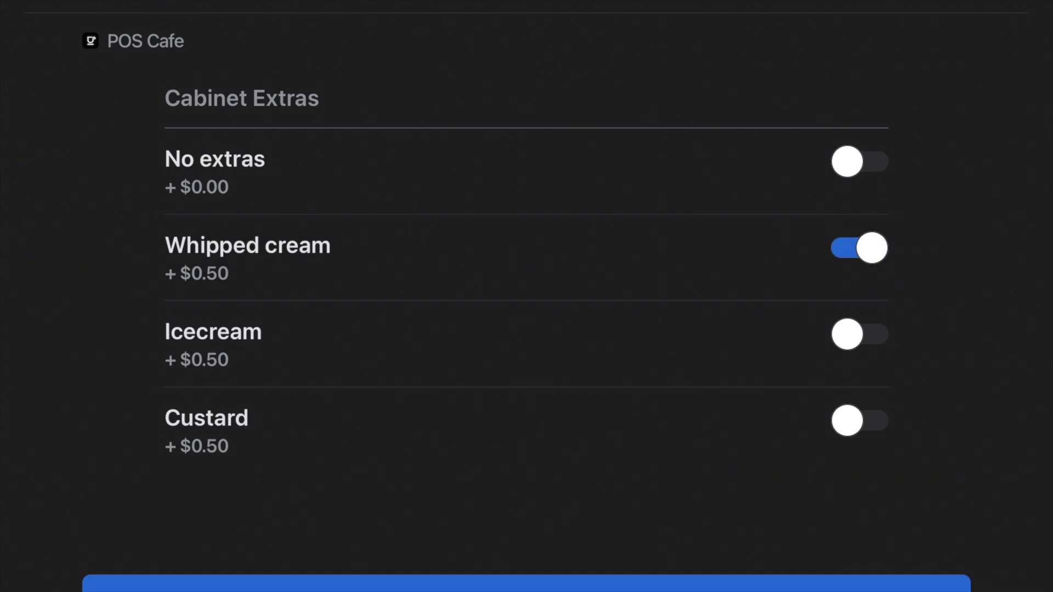
pyautogui.click(527, 584)
pyautogui.scroll(-6, 526, 329)
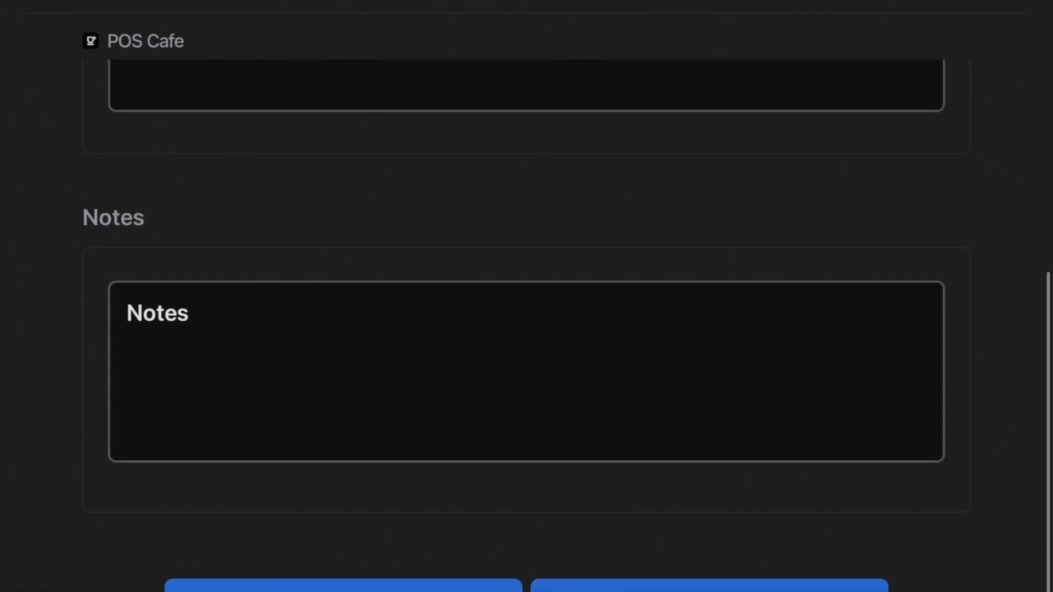
pyautogui.click(709, 588)
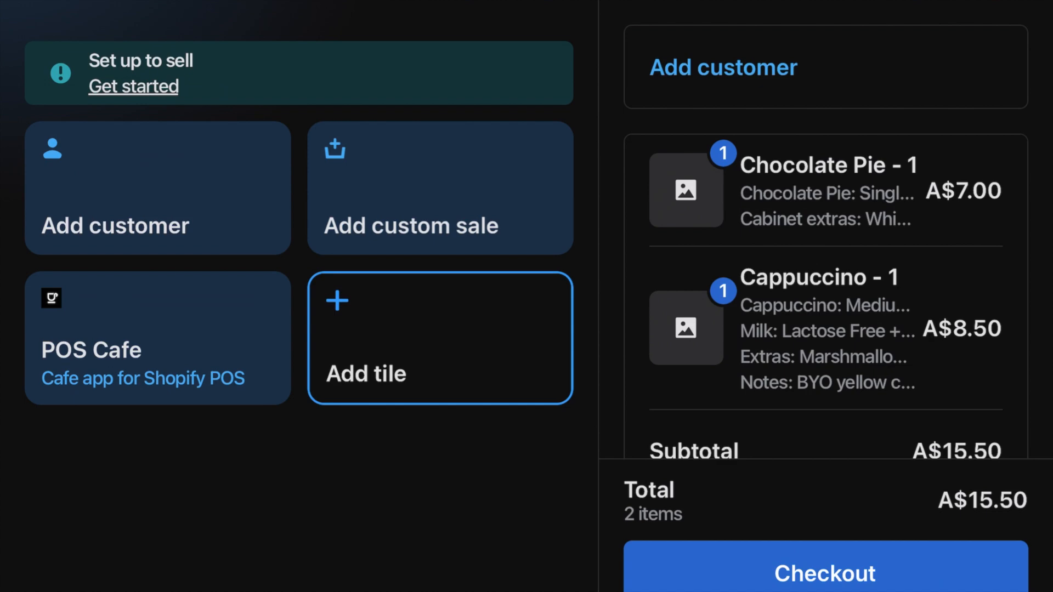
pyautogui.click(825, 573)
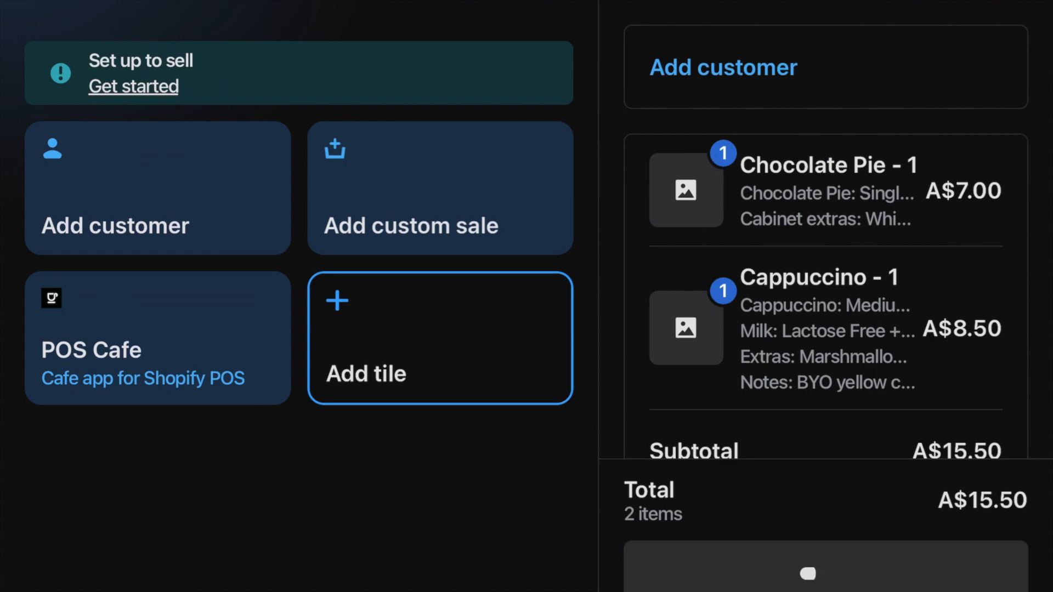